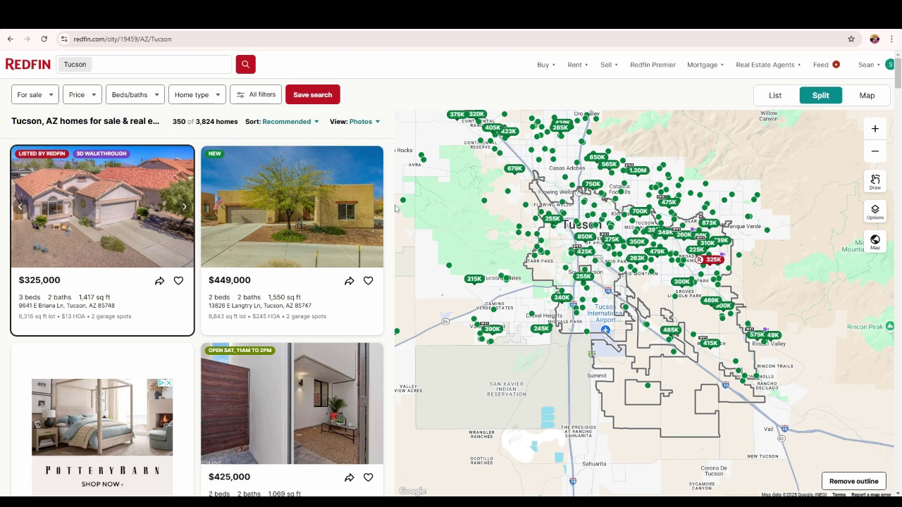
- Cap the Tucson listings at a $350,000 maximum price, leaving 1,446 homes
{"action": "mouse_move", "coordinate": [878, 67]}
{"action": "left_click", "coordinate": [79, 97]}
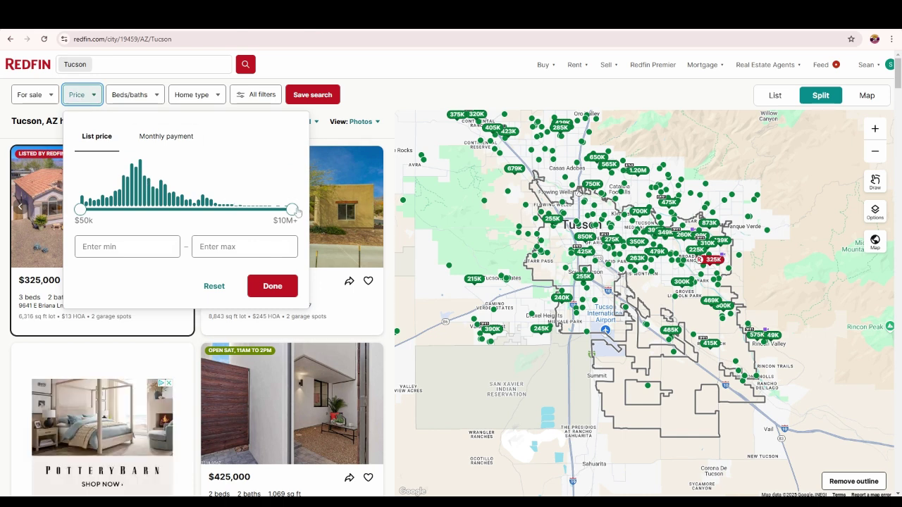
{"action": "left_click_drag", "start_coordinate": [297, 212], "coordinate": [136, 230]}
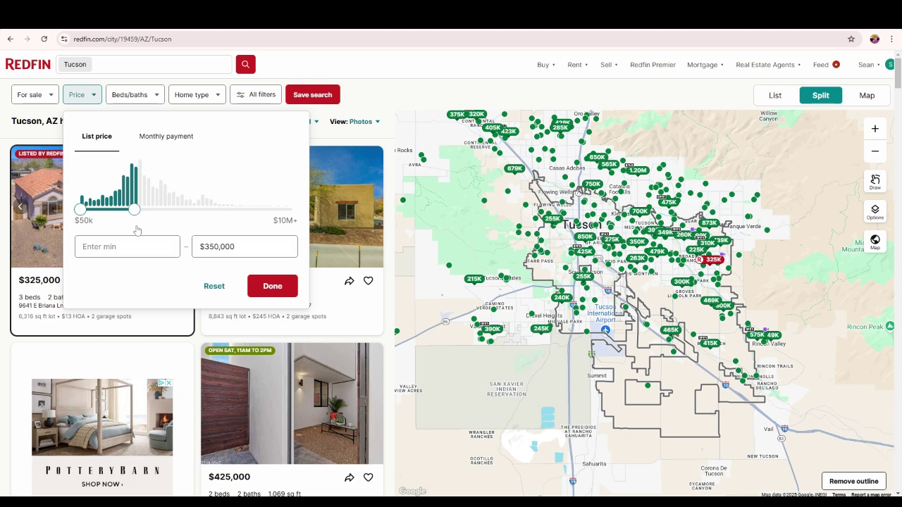
{"action": "left_click", "coordinate": [256, 289]}
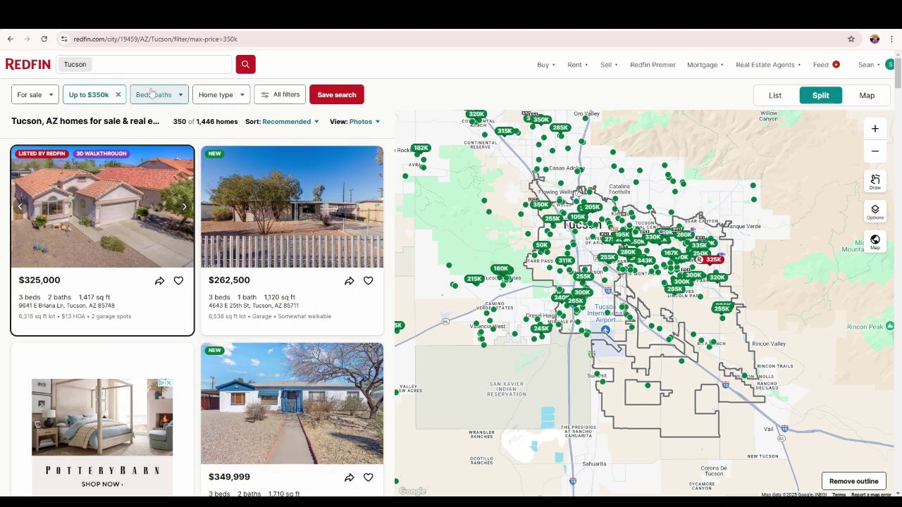
{"action": "left_click", "coordinate": [283, 97]}
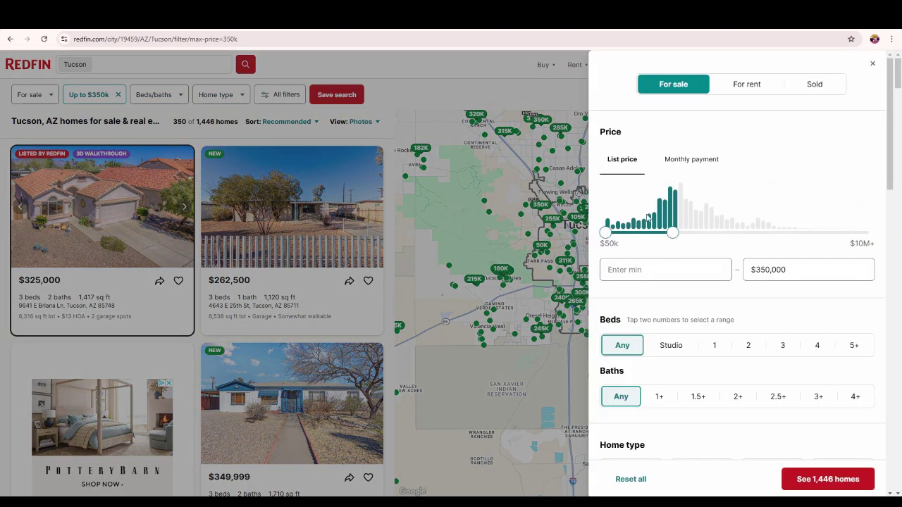
- Exclude coming-soon listings and keep only homes on Redfin more than 90 days
{"action": "scroll", "coordinate": [666, 239], "scroll_direction": "down", "scroll_amount": 1}
{"action": "scroll", "coordinate": [666, 238], "scroll_direction": "down", "scroll_amount": 1}
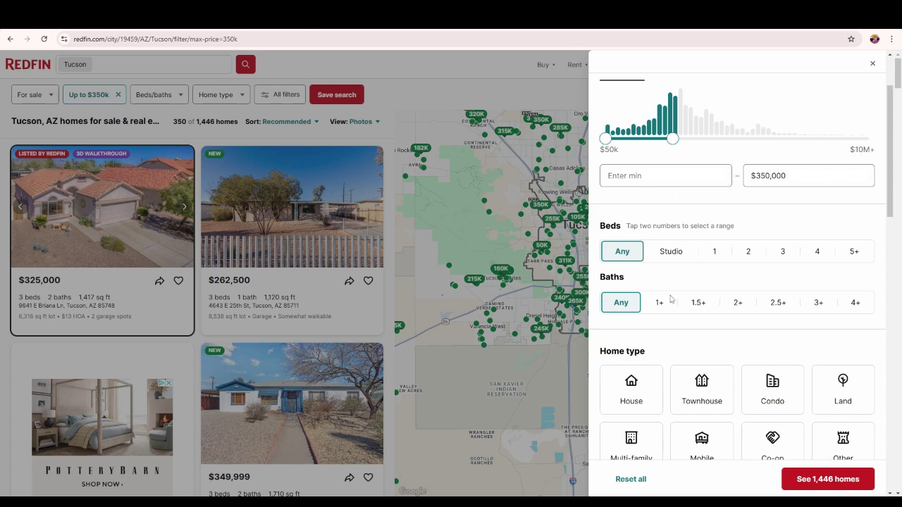
{"action": "scroll", "coordinate": [692, 254], "scroll_direction": "down", "scroll_amount": 3}
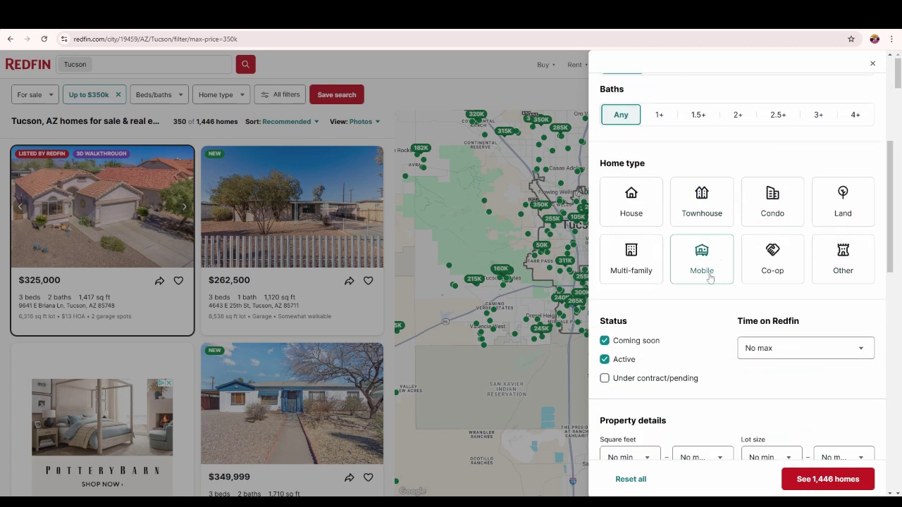
{"action": "left_click", "coordinate": [605, 341]}
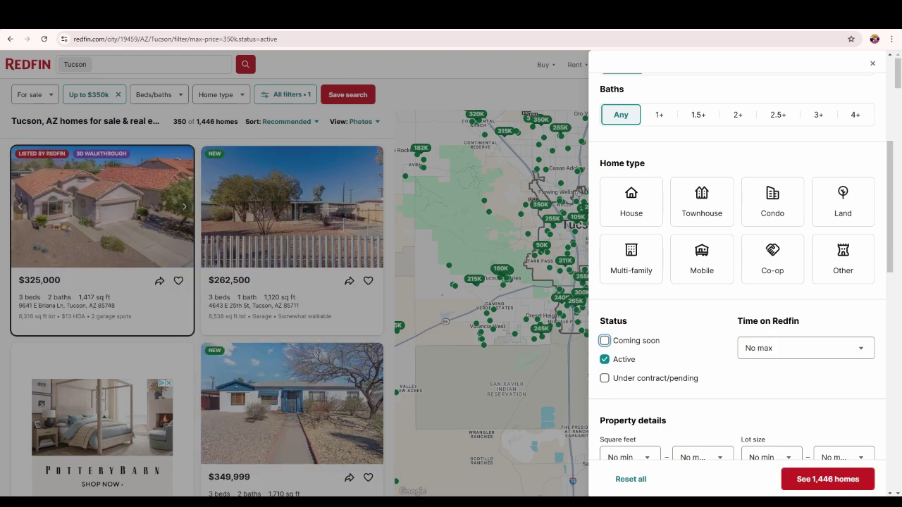
{"action": "left_click", "coordinate": [767, 348]}
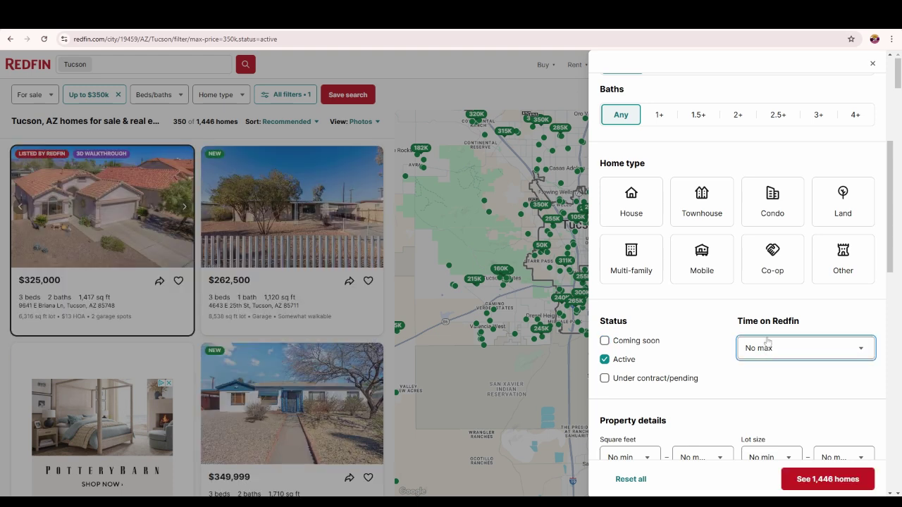
{"action": "left_click", "coordinate": [767, 342]}
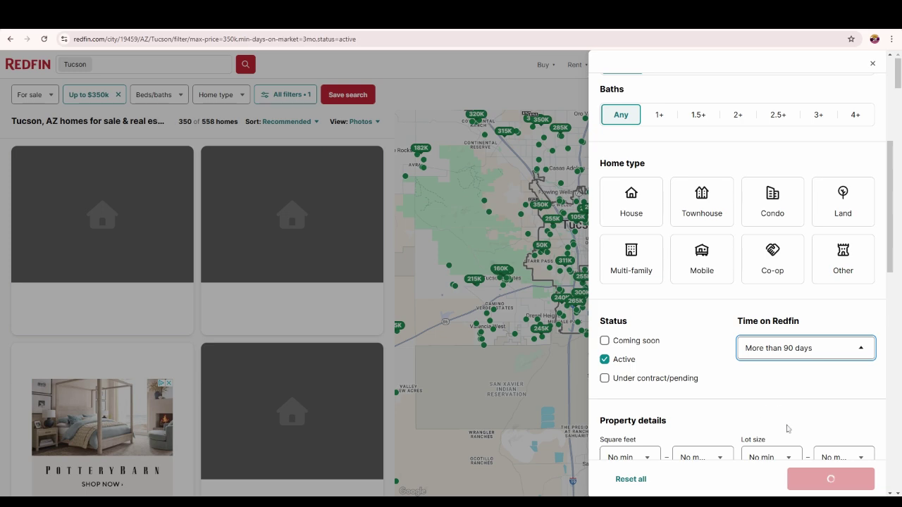
{"action": "scroll", "coordinate": [671, 366], "scroll_direction": "down", "scroll_amount": 3}
{"action": "scroll", "coordinate": [697, 317], "scroll_direction": "down", "scroll_amount": 1}
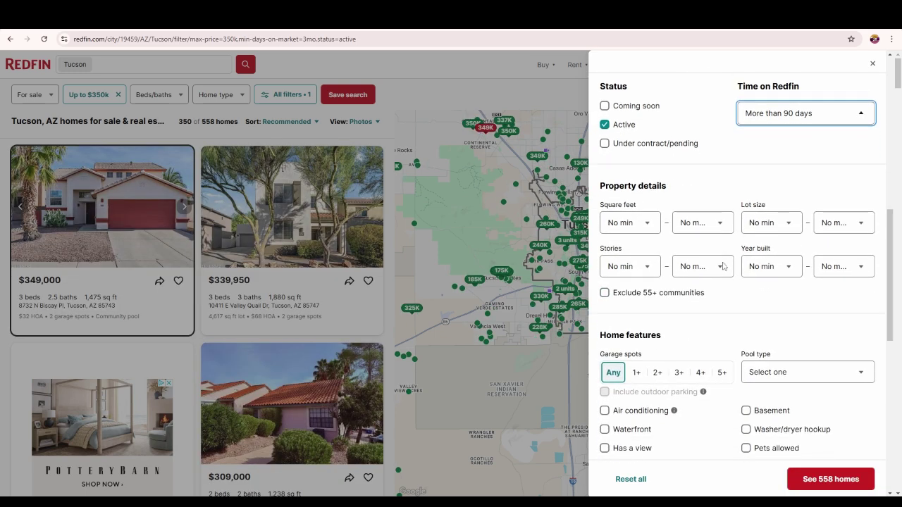
{"action": "scroll", "coordinate": [747, 284], "scroll_direction": "down", "scroll_amount": 2}
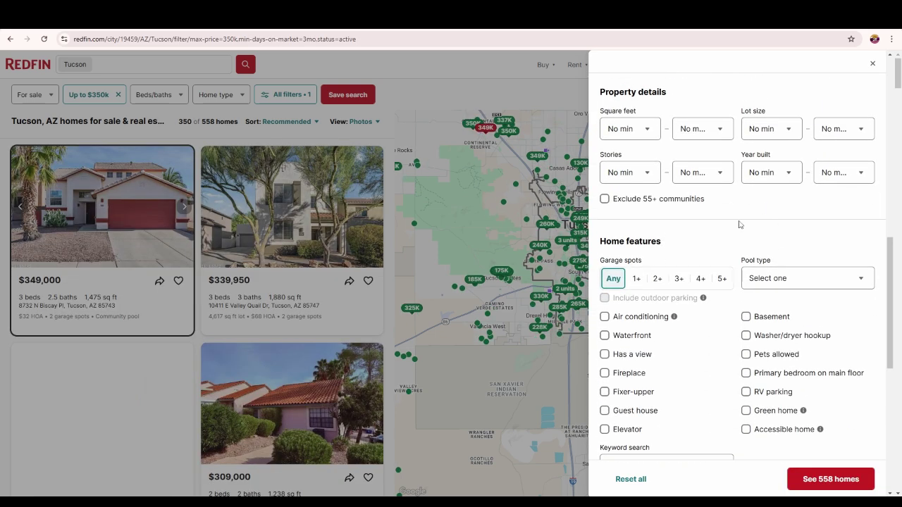
{"action": "scroll", "coordinate": [737, 226], "scroll_direction": "down", "scroll_amount": 3}
{"action": "scroll", "coordinate": [736, 229], "scroll_direction": "down", "scroll_amount": 2}
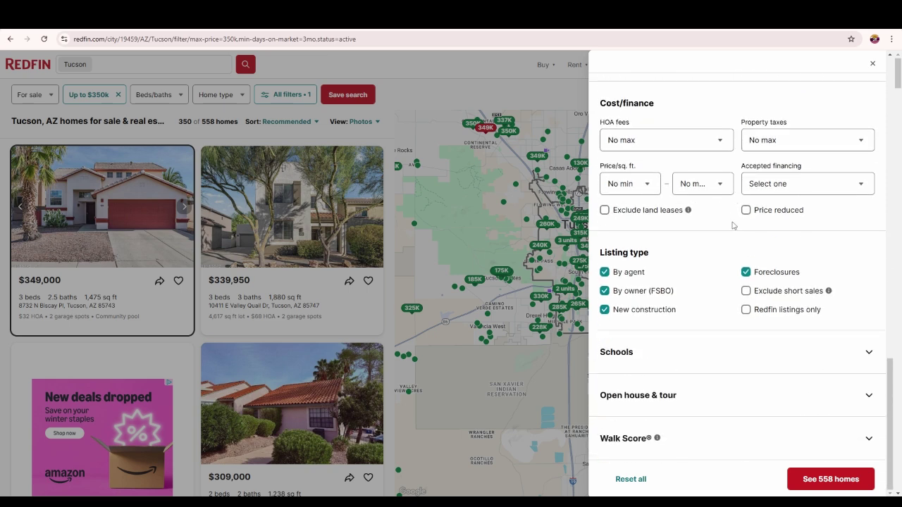
{"action": "left_click", "coordinate": [605, 309]}
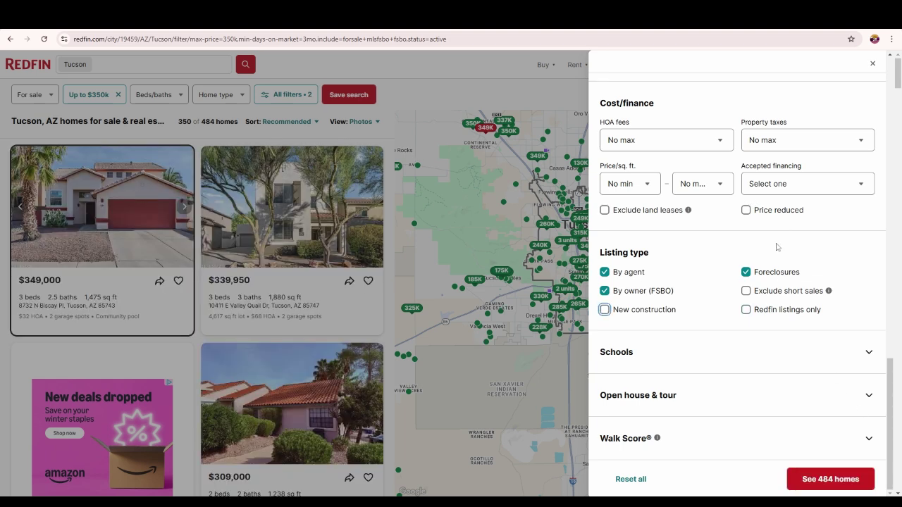
{"action": "scroll", "coordinate": [775, 247], "scroll_direction": "up", "scroll_amount": 3}
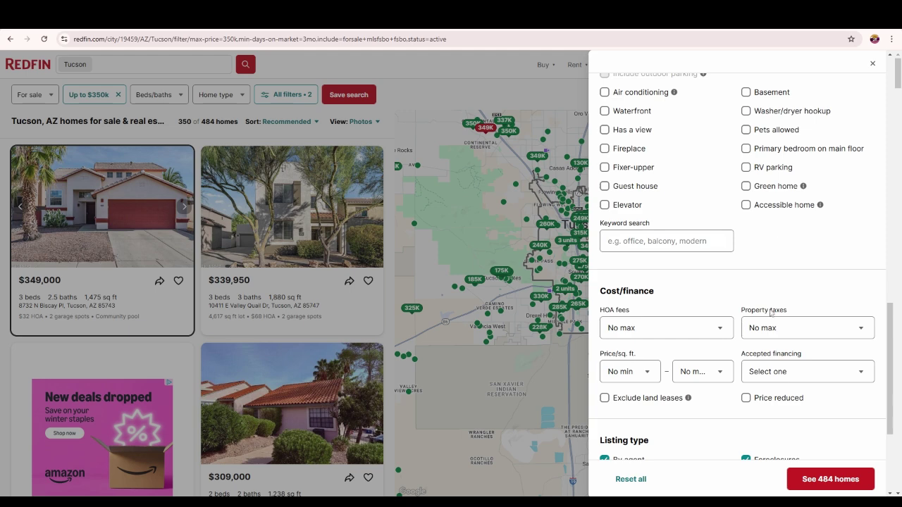
{"action": "left_click", "coordinate": [810, 478]}
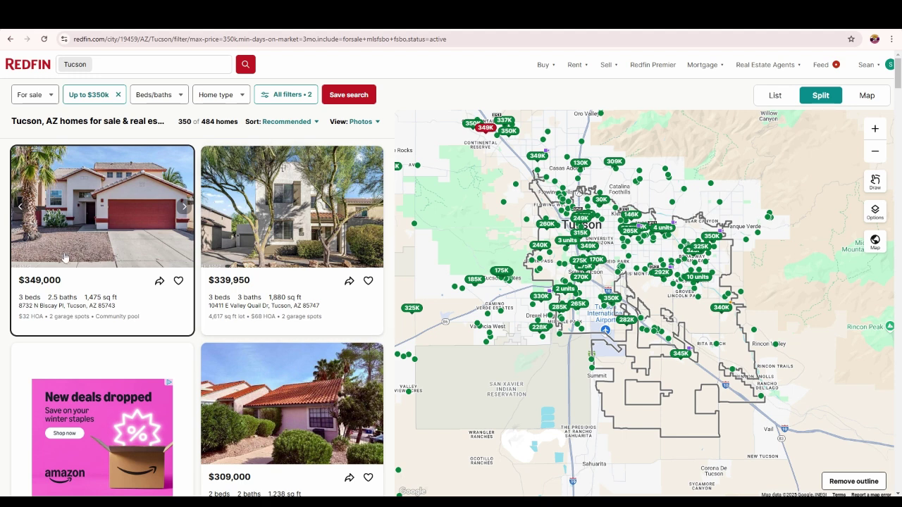
{"action": "left_click", "coordinate": [105, 236]}
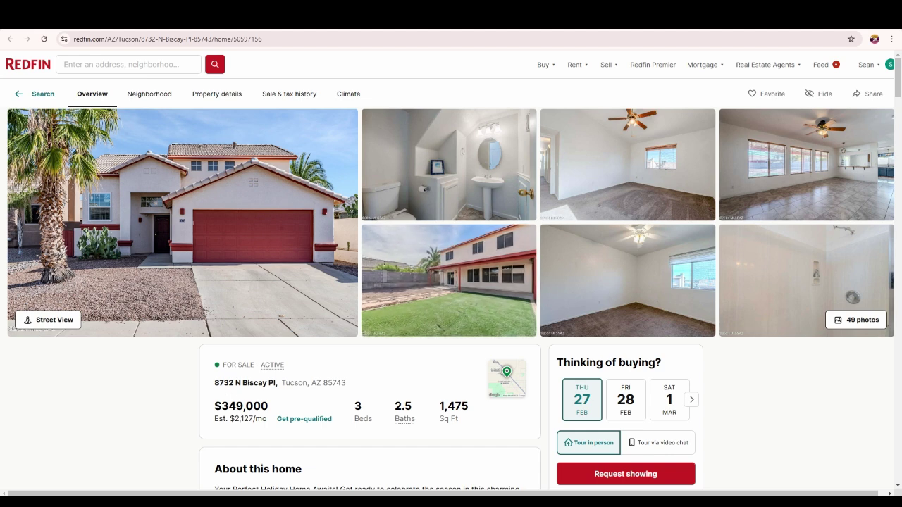
{"action": "left_click_drag", "start_coordinate": [214, 383], "coordinate": [348, 388]}
{"action": "key", "text": "ctrl+c"}
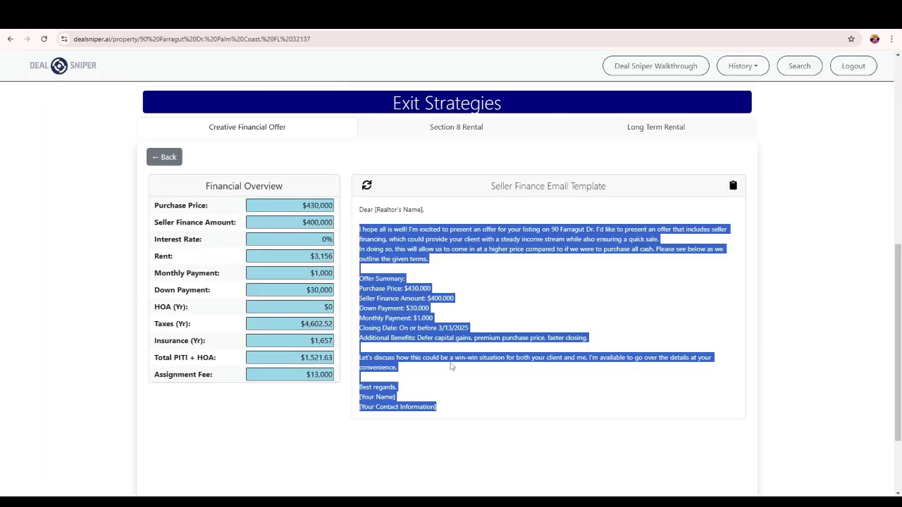
{"action": "scroll", "coordinate": [545, 125], "scroll_direction": "up", "scroll_amount": 3}
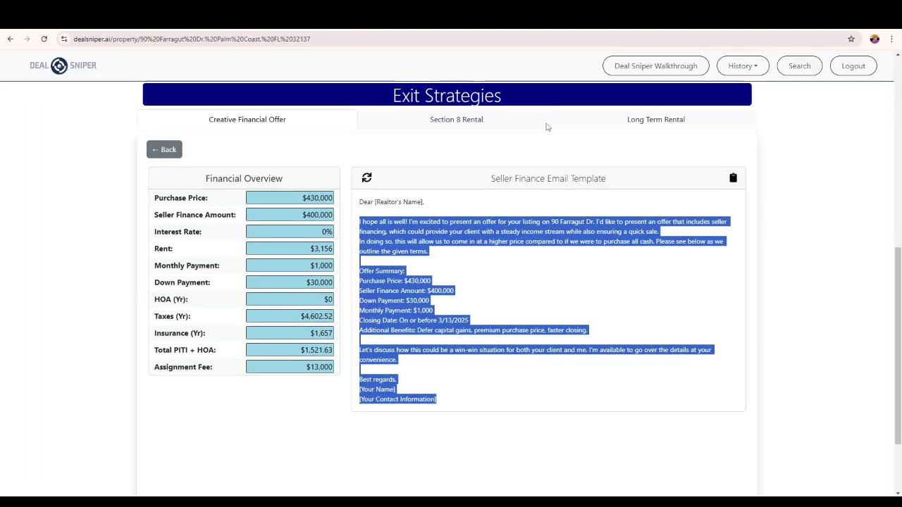
{"action": "left_click", "coordinate": [798, 67]}
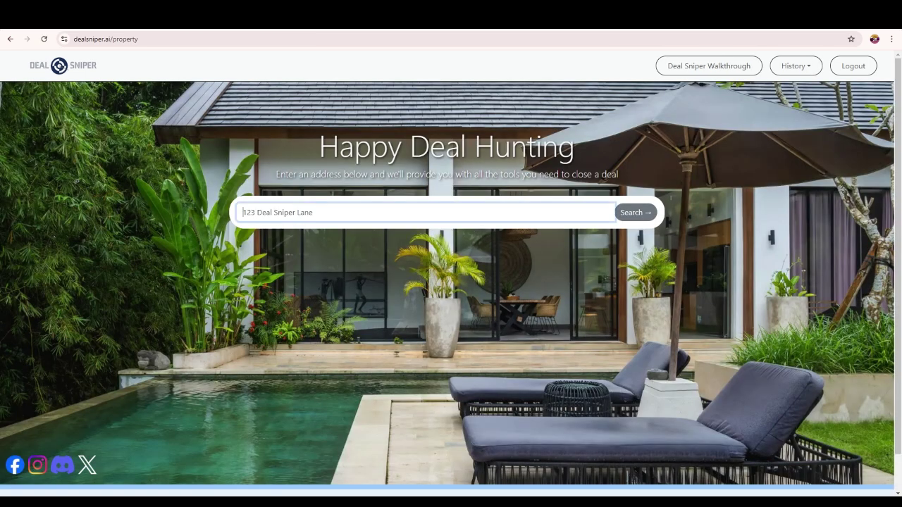
{"action": "key", "text": "ctrl+v"}
{"action": "left_click", "coordinate": [635, 213]}
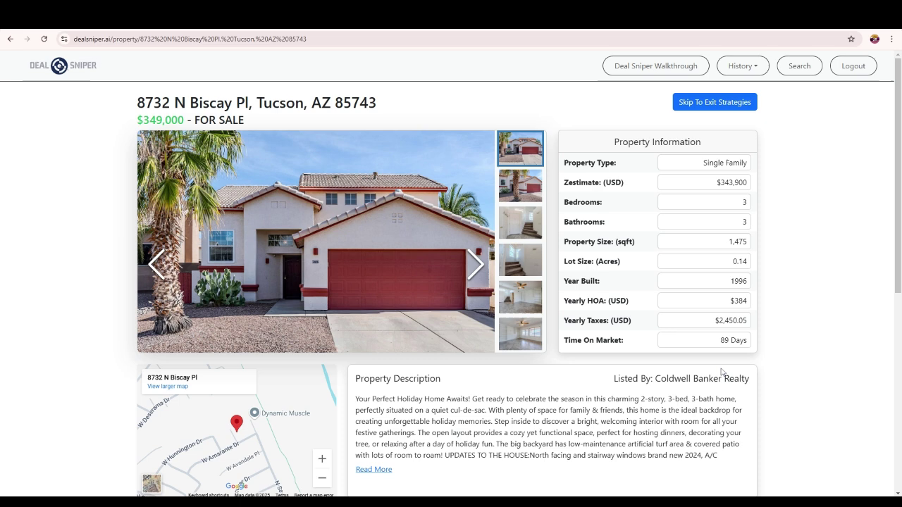
{"action": "left_click_drag", "start_coordinate": [719, 345], "coordinate": [756, 346]}
{"action": "scroll", "coordinate": [344, 388], "scroll_direction": "down", "scroll_amount": 4}
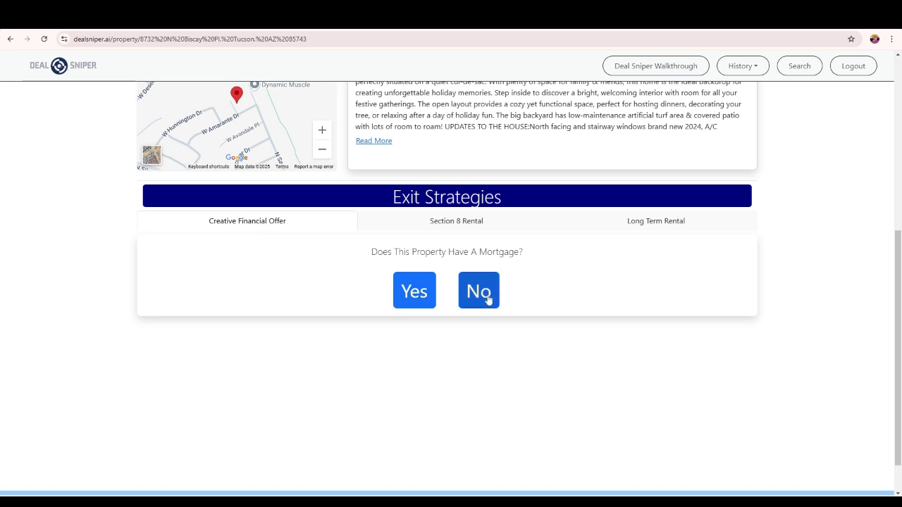
- Mark the property as having no mortgage and set a $380,000 purchase price with $355,000 seller financed
{"action": "left_click", "coordinate": [487, 300]}
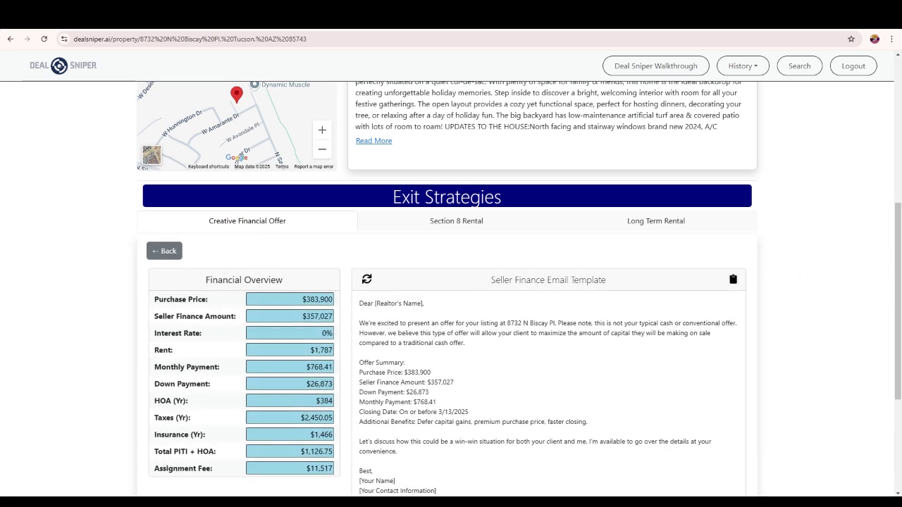
{"action": "double_click", "coordinate": [310, 299]}
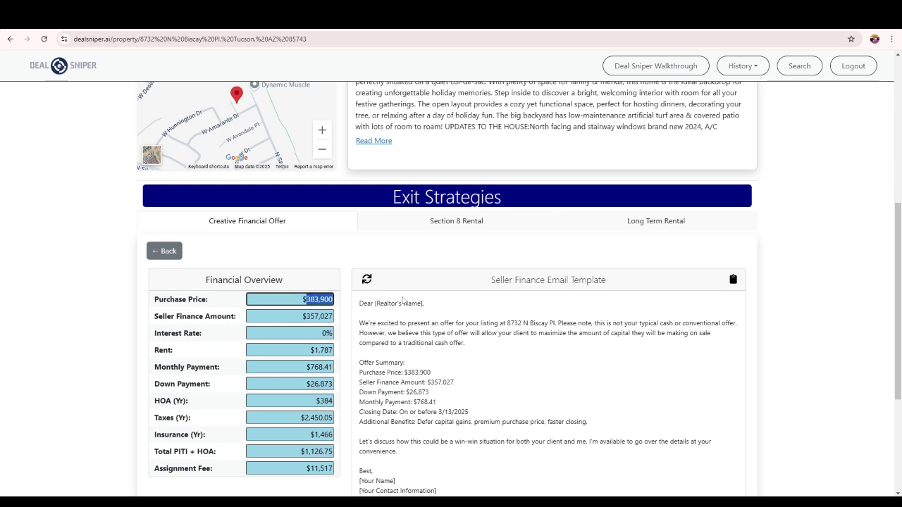
{"action": "type", "text": "380000"}
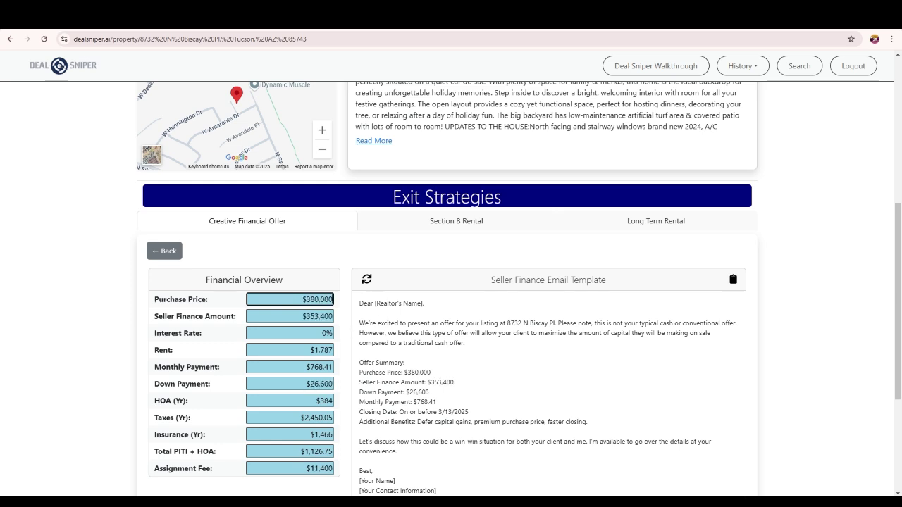
{"action": "left_click_drag", "start_coordinate": [316, 316], "coordinate": [357, 320]}
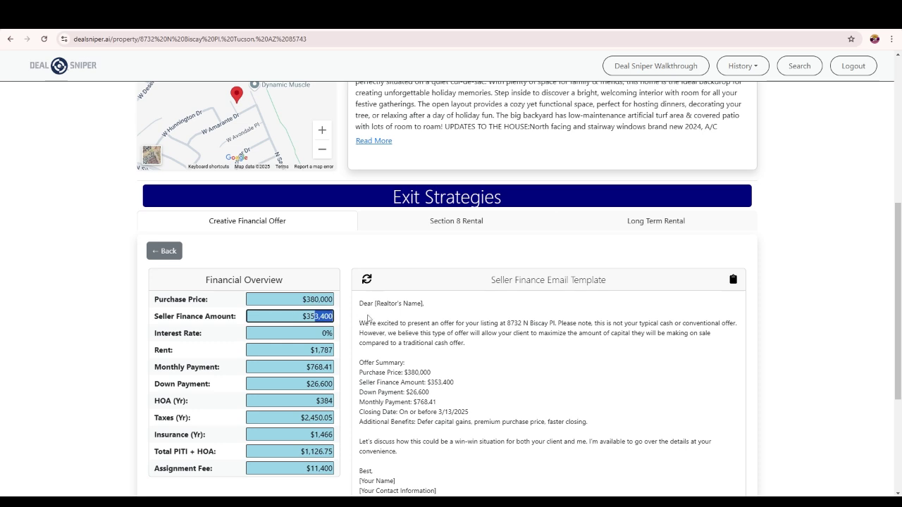
{"action": "type", "text": "5"}
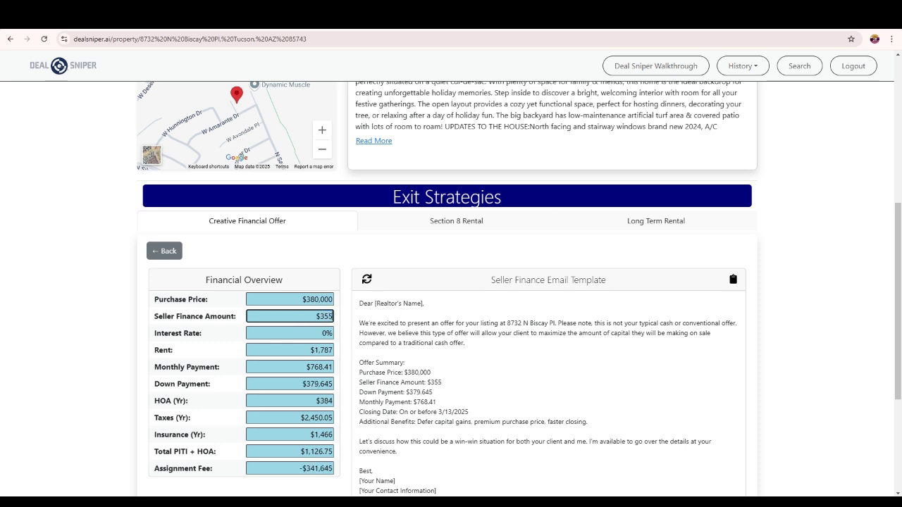
{"action": "type", "text": ",000"}
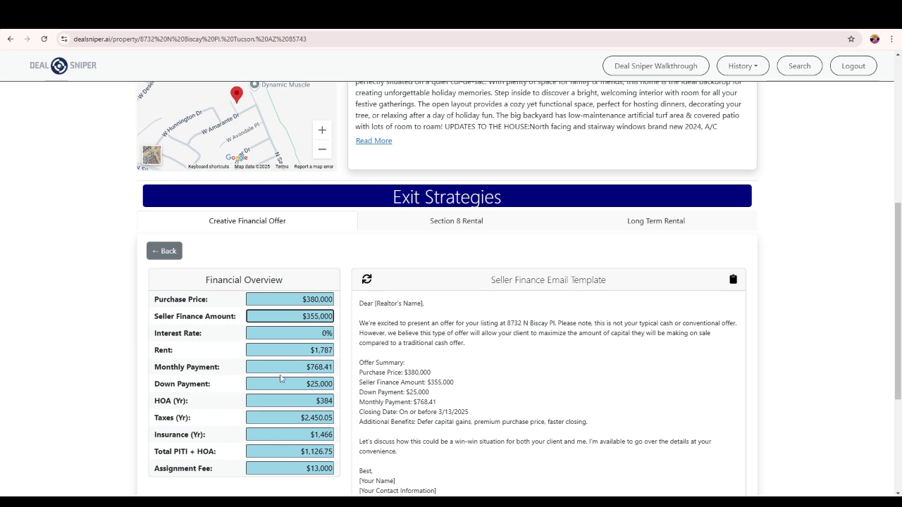
- Set the monthly payment to $700 and review the updated offer summary in the email
{"action": "left_click_drag", "start_coordinate": [308, 367], "coordinate": [348, 372]}
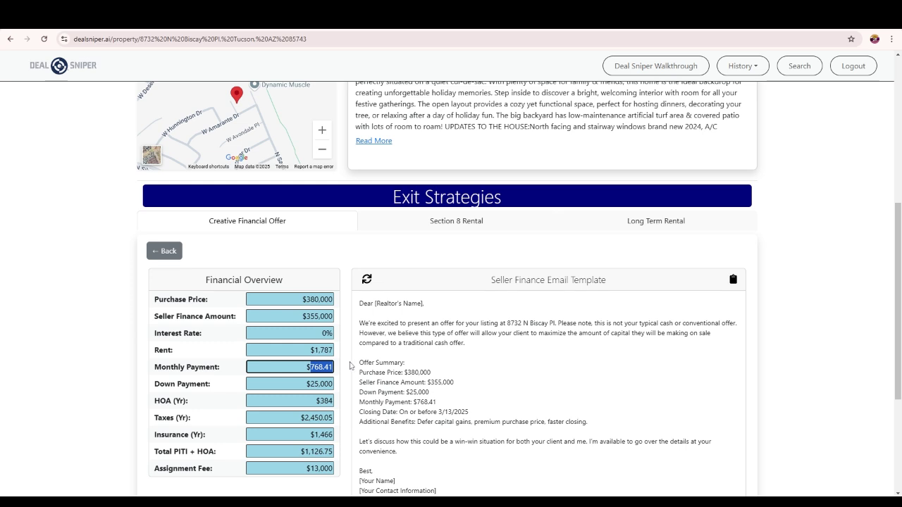
{"action": "type", "text": "7000"}
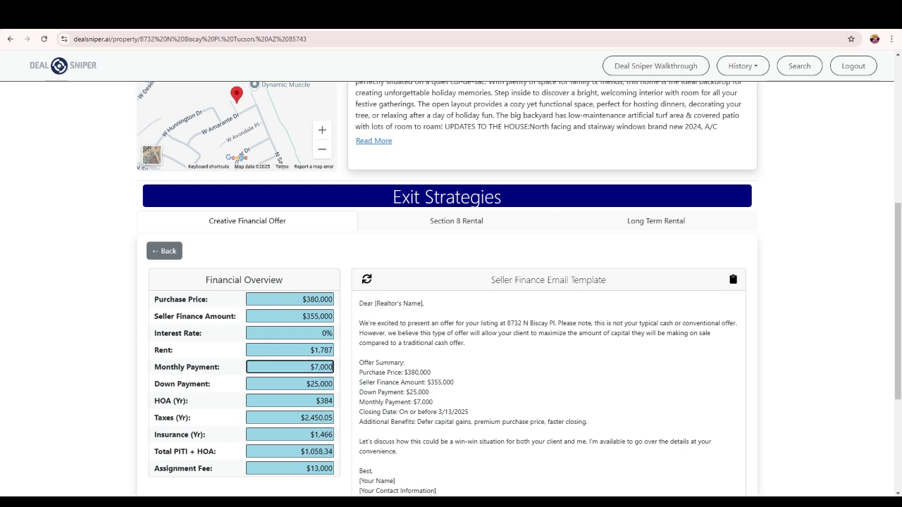
{"action": "key", "text": "BackSpace"}
{"action": "key", "text": "Tab"}
{"action": "key", "text": "Tab"}
{"action": "left_click_drag", "start_coordinate": [403, 372], "coordinate": [491, 419]}
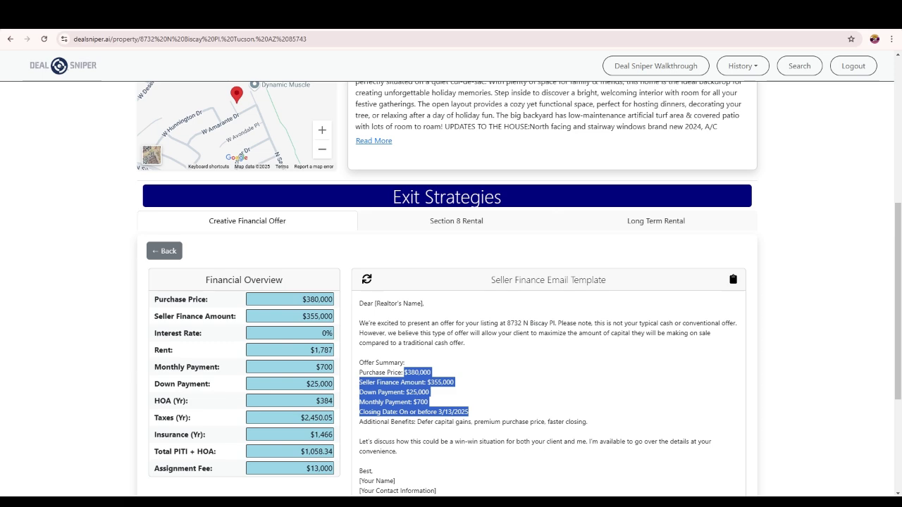
- Copy the seller finance email template with the $380,000 offer summary to the clipboard
{"action": "left_click", "coordinate": [437, 409]}
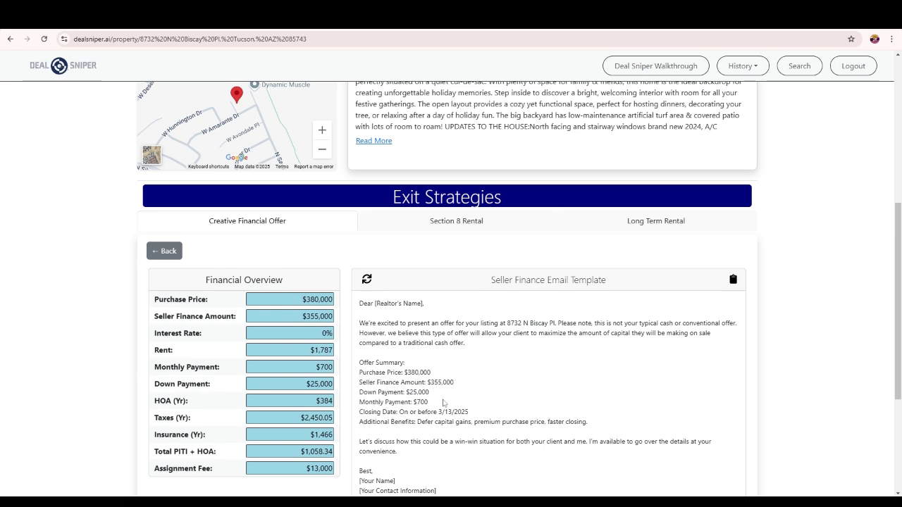
{"action": "scroll", "coordinate": [445, 399], "scroll_direction": "down", "scroll_amount": 2}
{"action": "scroll", "coordinate": [443, 389], "scroll_direction": "up", "scroll_amount": 1}
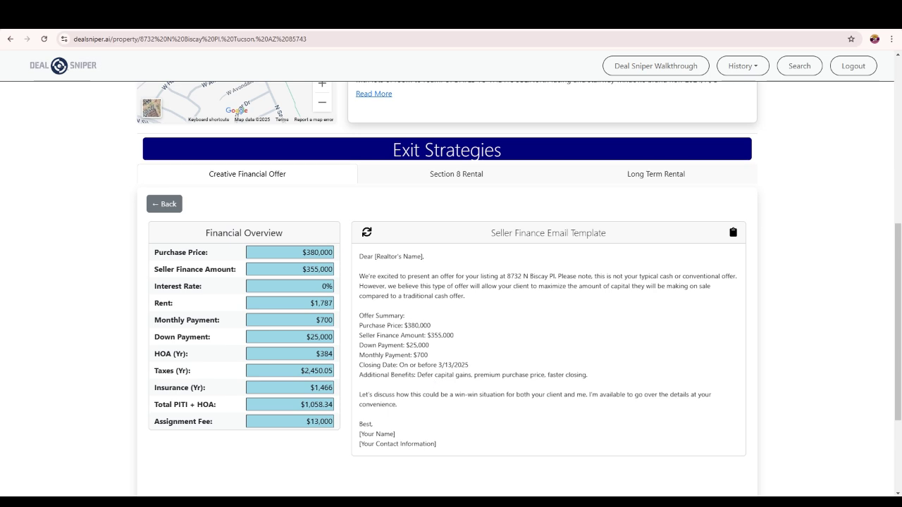
{"action": "left_click_drag", "start_coordinate": [359, 254], "coordinate": [399, 308]}
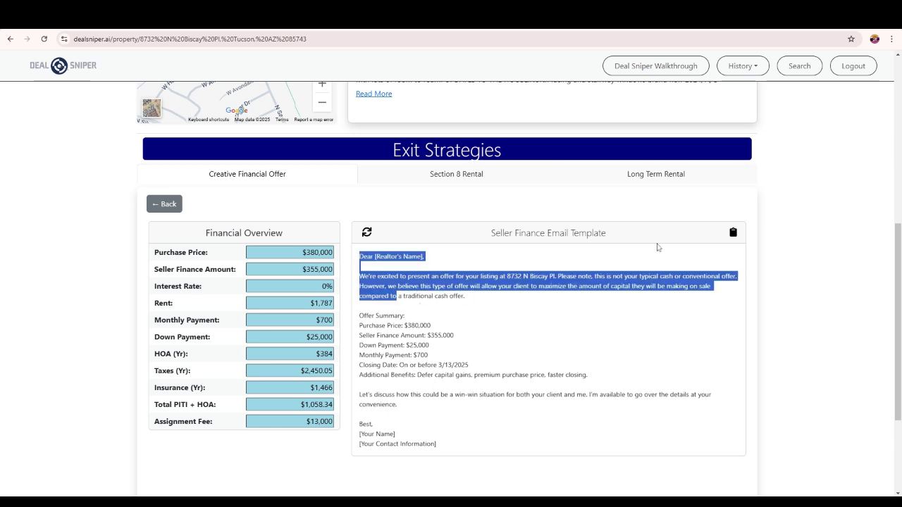
{"action": "left_click", "coordinate": [659, 248]}
{"action": "left_click", "coordinate": [733, 234]}
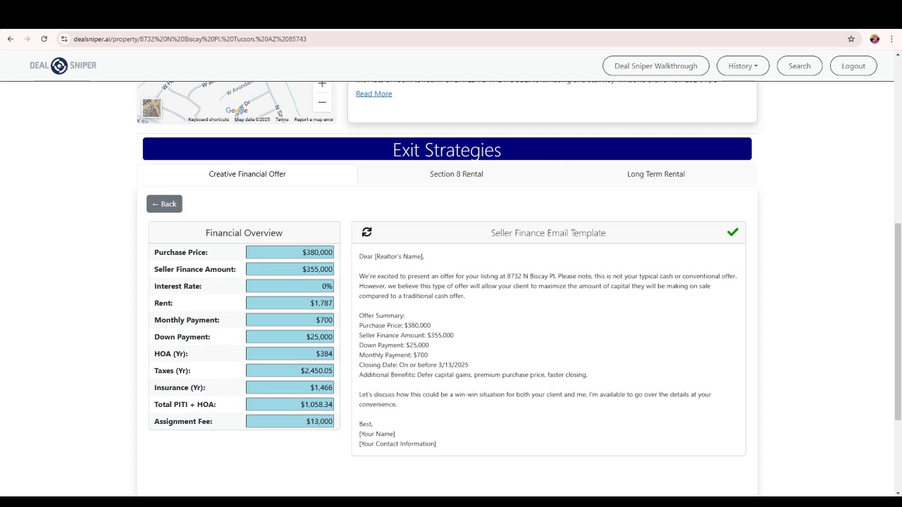
- Paste the seller finance offer template into the Gmail New Message body
{"action": "key", "text": "ctrl+Tab"}
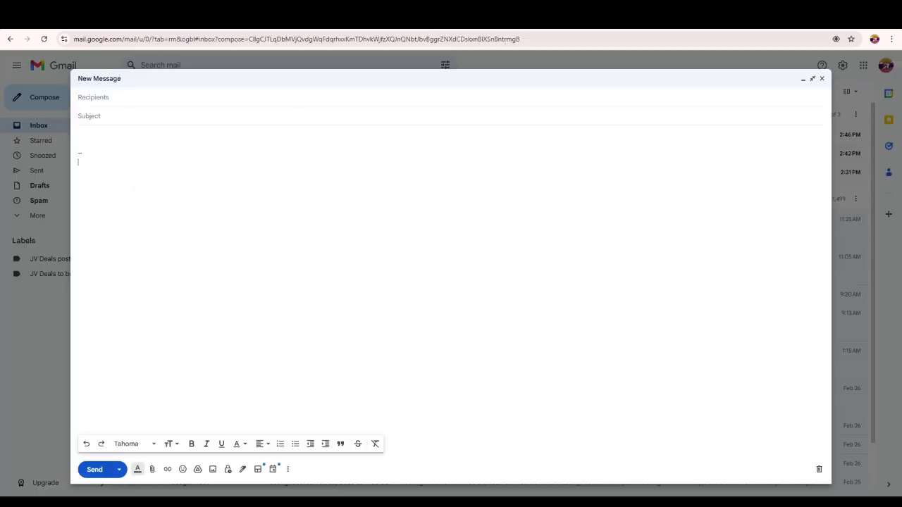
{"action": "key", "text": "Return"}
{"action": "key", "text": "ctrl+v"}
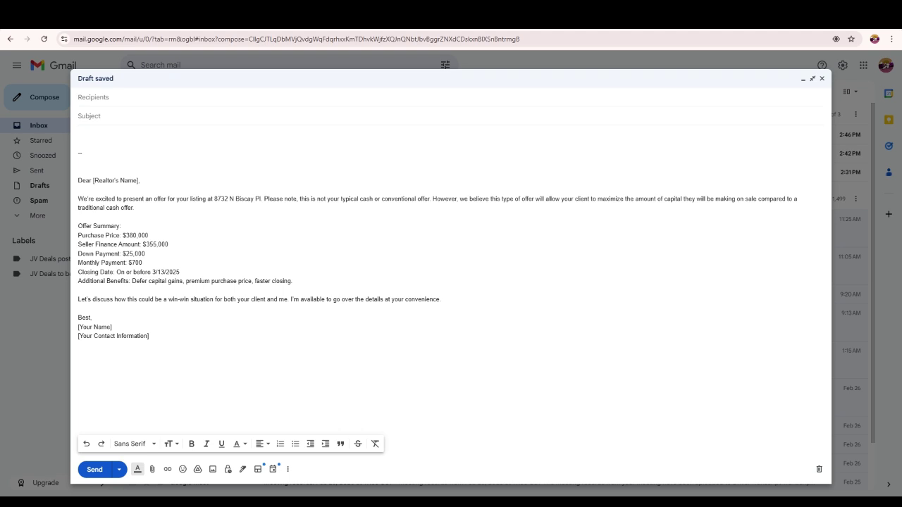
{"action": "key", "text": "ctrl+Tab"}
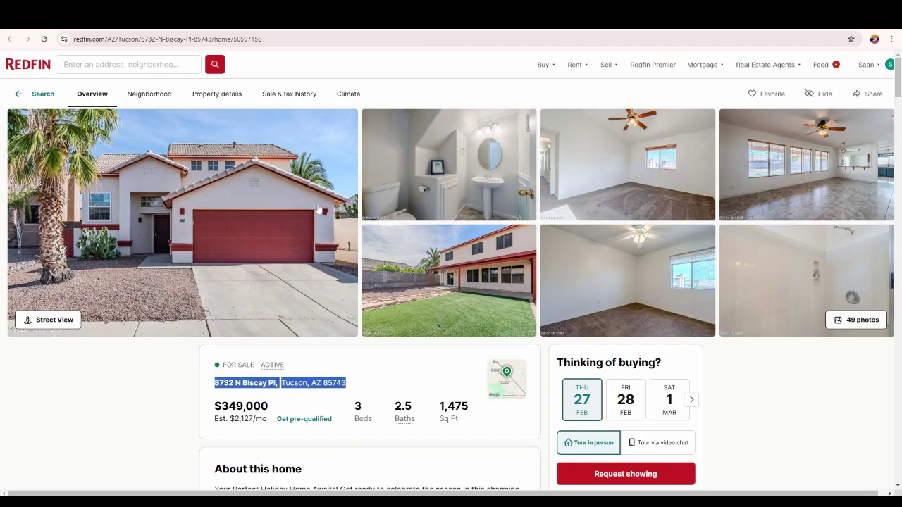
- Select the listing agent and Coldwell Banker Realty brokerage line and search Google for it
{"action": "scroll", "coordinate": [296, 365], "scroll_direction": "down", "scroll_amount": 3}
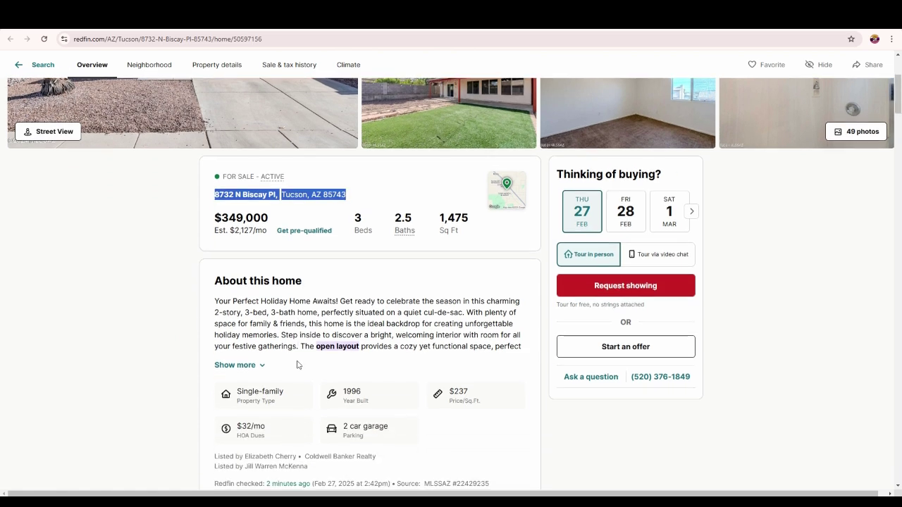
{"action": "scroll", "coordinate": [297, 365], "scroll_direction": "down", "scroll_amount": 2}
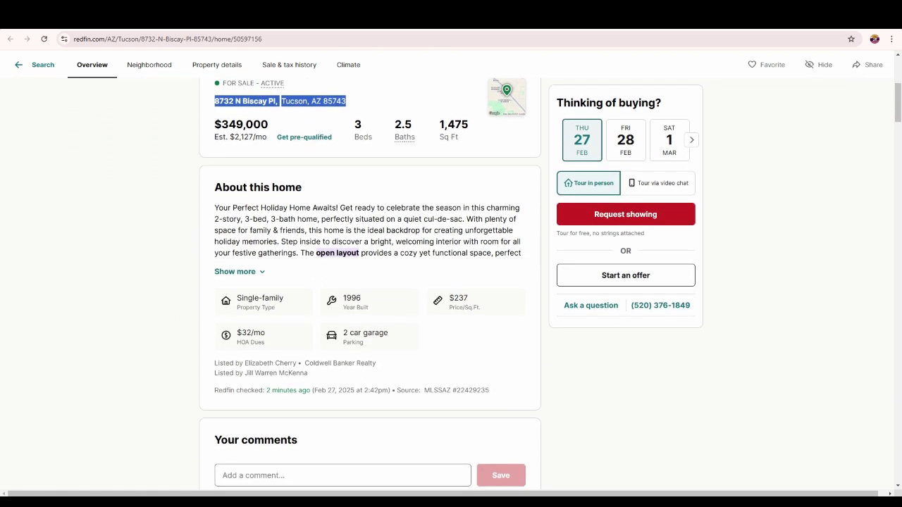
{"action": "left_click_drag", "start_coordinate": [245, 364], "coordinate": [382, 364]}
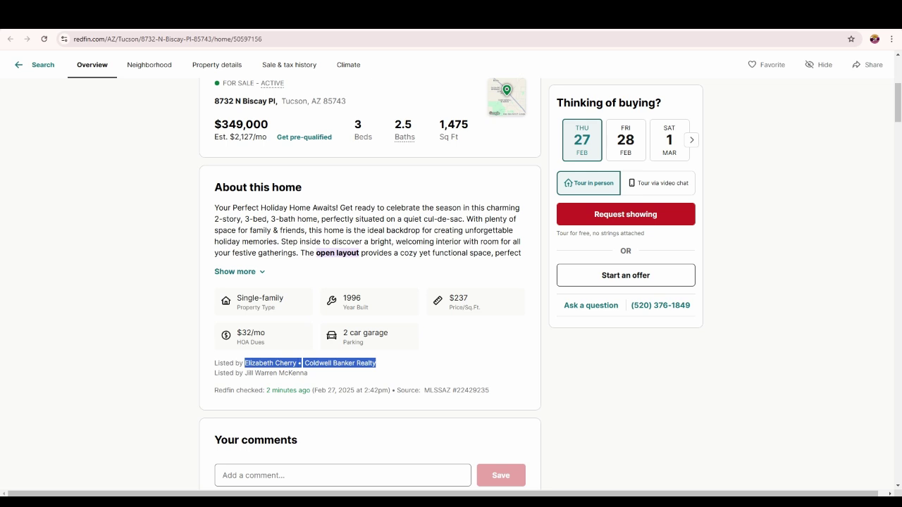
{"action": "right_click", "coordinate": [310, 363]}
{"action": "left_click", "coordinate": [352, 393]}
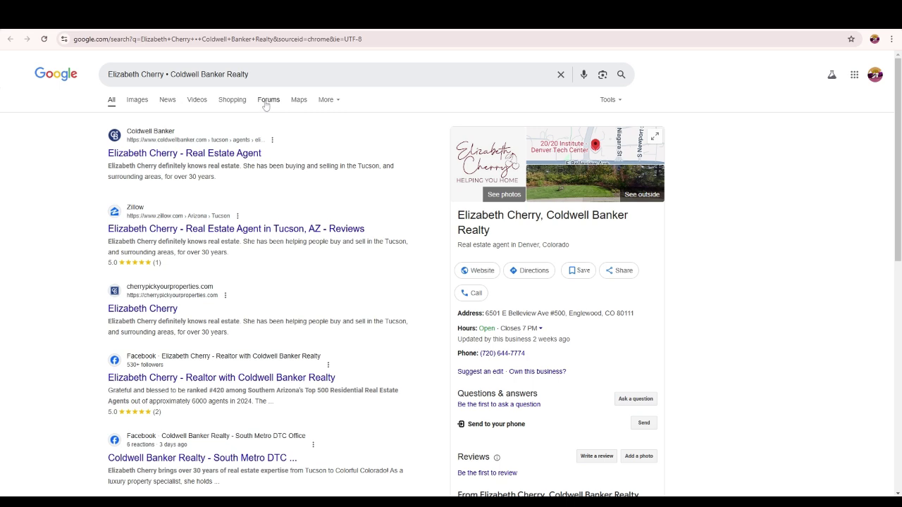
- Review the Google results for the listing agent, then return to the Gmail offer draft
{"action": "left_click", "coordinate": [266, 103]}
{"action": "key", "text": "ctrl+Tab"}
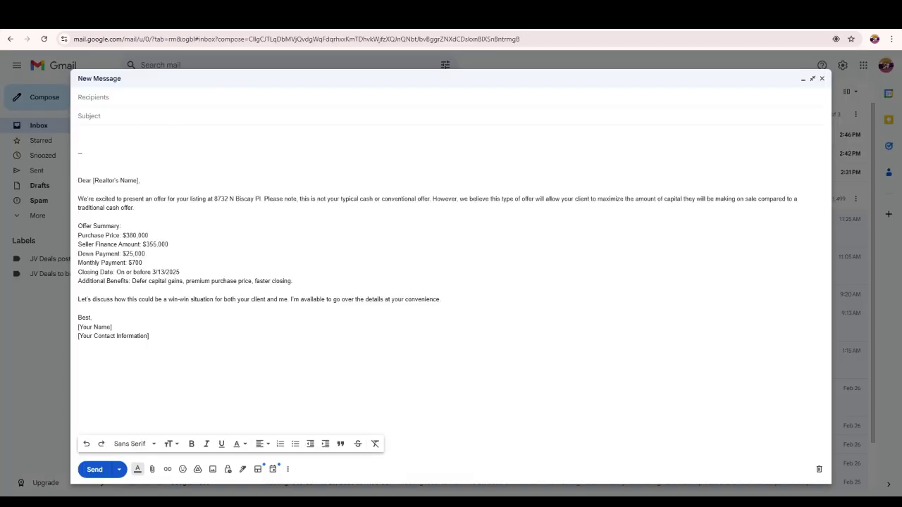
{"action": "left_click", "coordinate": [89, 97]}
{"action": "key", "text": "Tab"}
{"action": "left_click_drag", "start_coordinate": [214, 199], "coordinate": [261, 199]}
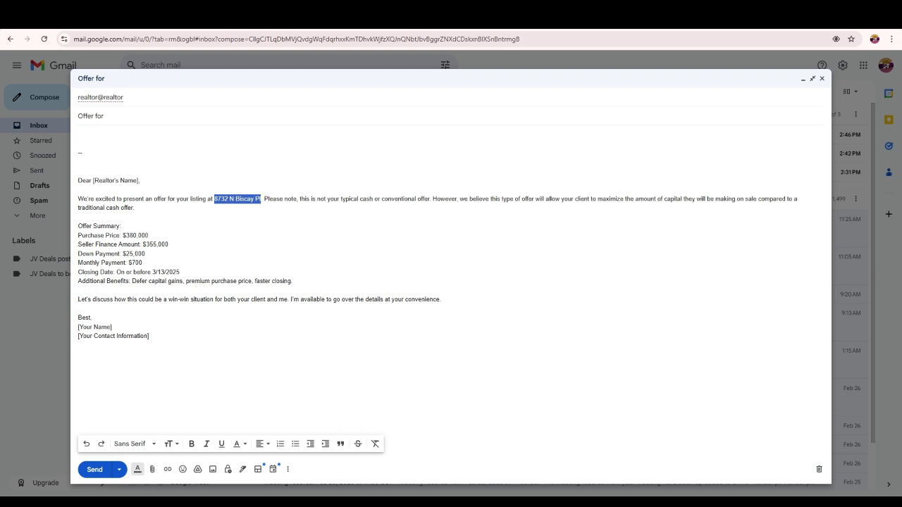
{"action": "left_click", "coordinate": [105, 116]}
{"action": "key", "text": "ctrl+v"}
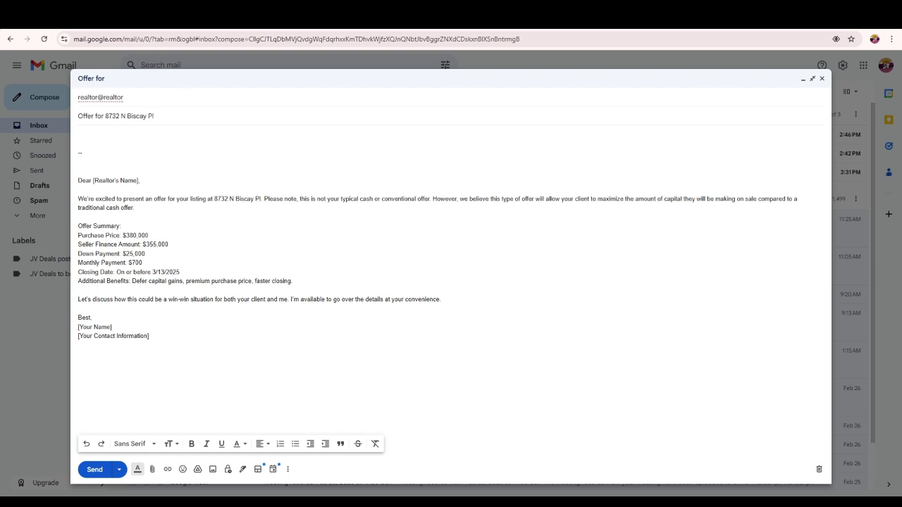
- Look over the draft's greeting and body text before going back to the Redfin listing
{"action": "left_click_drag", "start_coordinate": [215, 199], "coordinate": [95, 181]}
{"action": "left_click", "coordinate": [140, 181]}
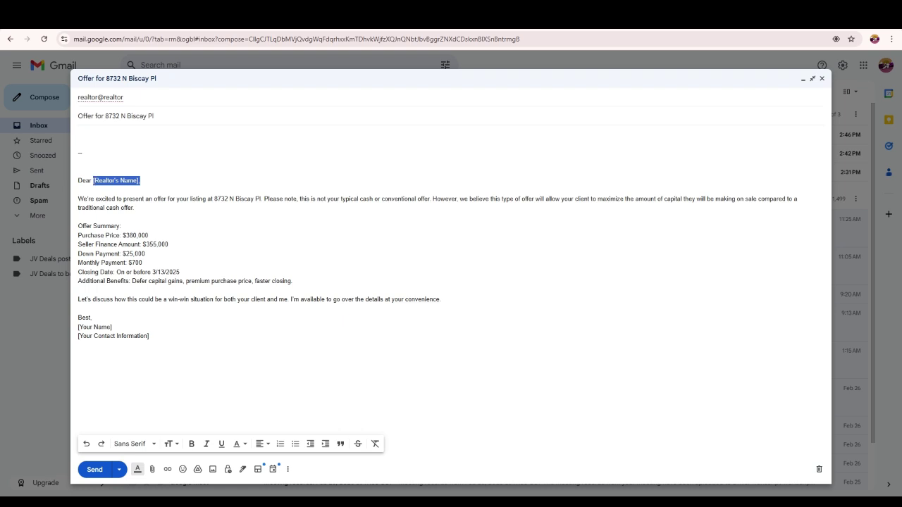
{"action": "left_click_drag", "start_coordinate": [77, 331], "coordinate": [79, 98]}
{"action": "mouse_move", "coordinate": [77, 198]}
{"action": "left_mouse_down"}
{"action": "mouse_move", "coordinate": [86, 336]}
{"action": "mouse_move", "coordinate": [105, 336]}
{"action": "left_mouse_up"}
{"action": "left_click", "coordinate": [106, 336]}
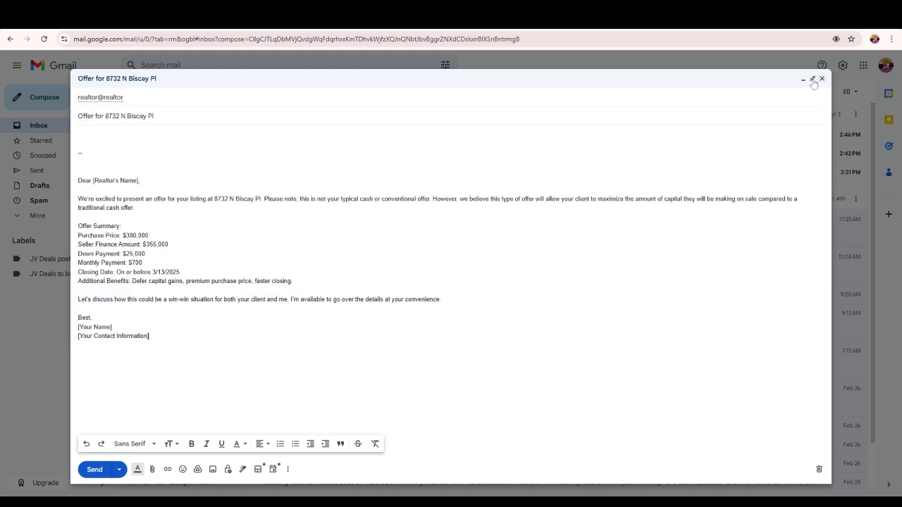
{"action": "key", "text": "ctrl+Tab"}
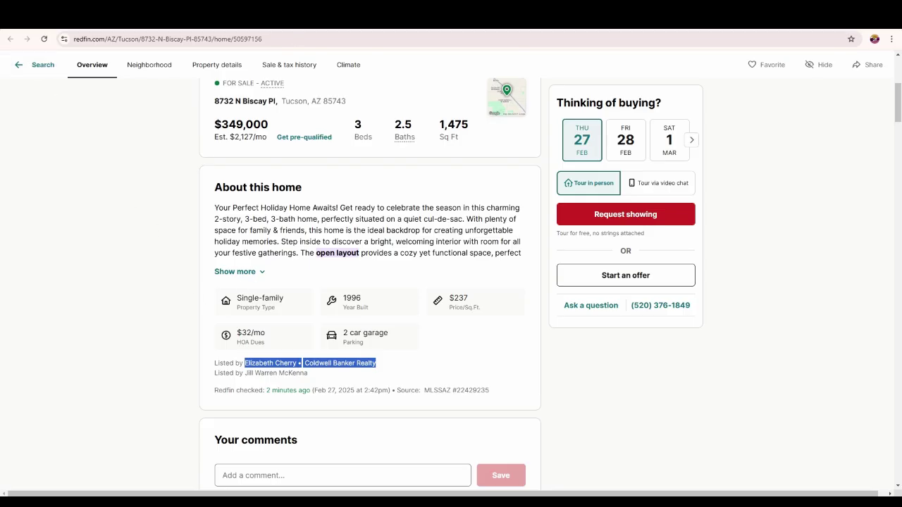
{"action": "key", "text": "ctrl+w"}
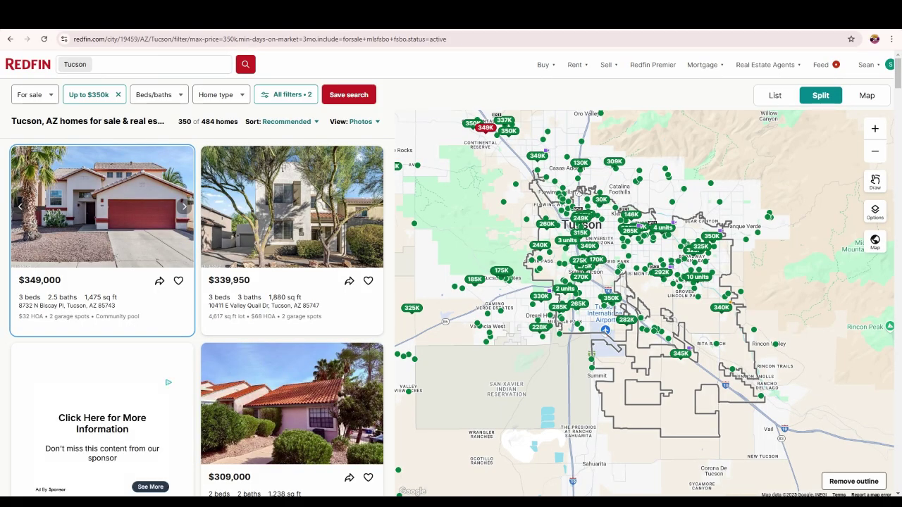
{"action": "left_click", "coordinate": [287, 198]}
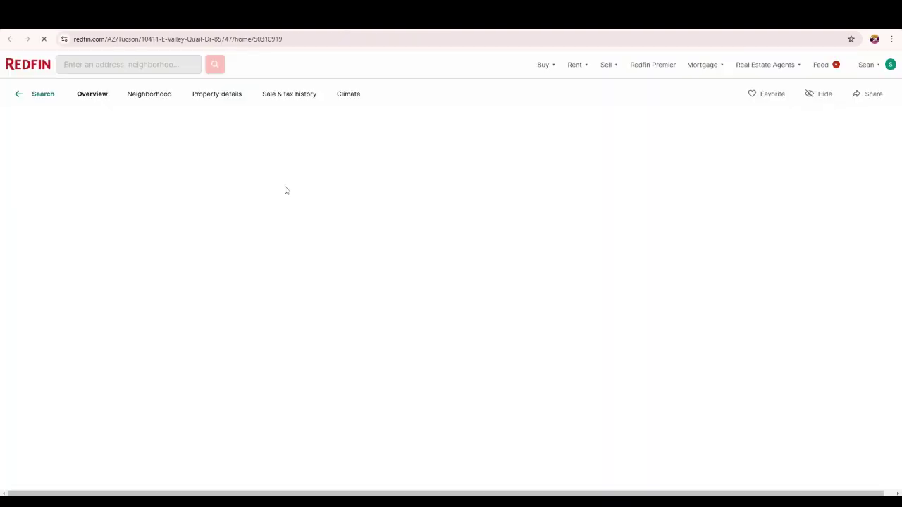
{"action": "scroll", "coordinate": [279, 282], "scroll_direction": "down", "scroll_amount": 2}
{"action": "scroll", "coordinate": [276, 295], "scroll_direction": "down", "scroll_amount": 2}
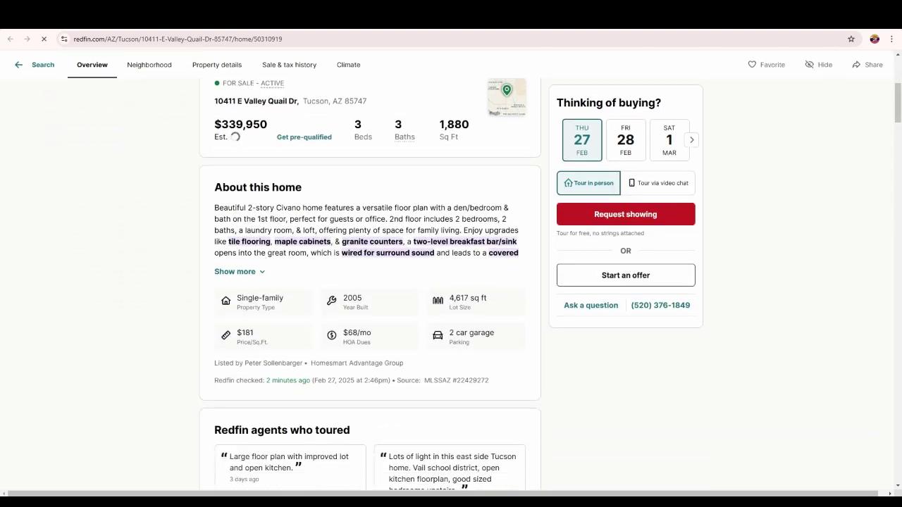
- Select the Homesmart Advantage Group listing agent line and search Google for it
{"action": "left_click_drag", "start_coordinate": [223, 363], "coordinate": [419, 365]}
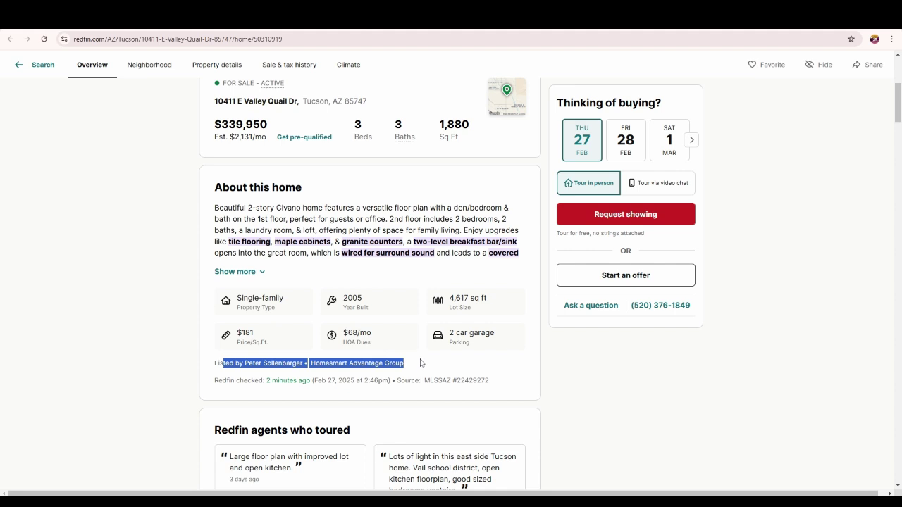
{"action": "left_click", "coordinate": [253, 372]}
{"action": "left_click_drag", "start_coordinate": [244, 363], "coordinate": [407, 366]}
{"action": "right_click", "coordinate": [407, 366]}
{"action": "left_click", "coordinate": [423, 410]}
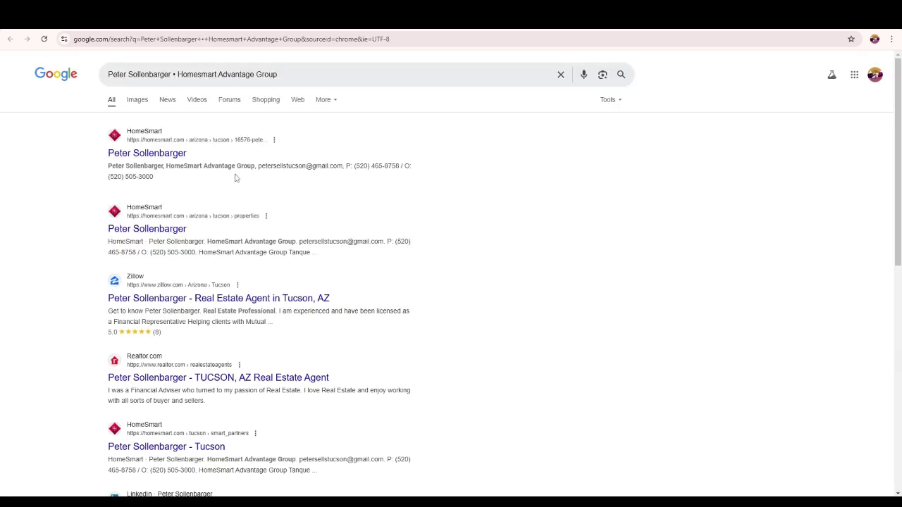
- Select and copy the listing agent's e-mail address from the first Google result
{"action": "left_click_drag", "start_coordinate": [258, 166], "coordinate": [343, 167]}
{"action": "key", "text": "ctrl+c"}
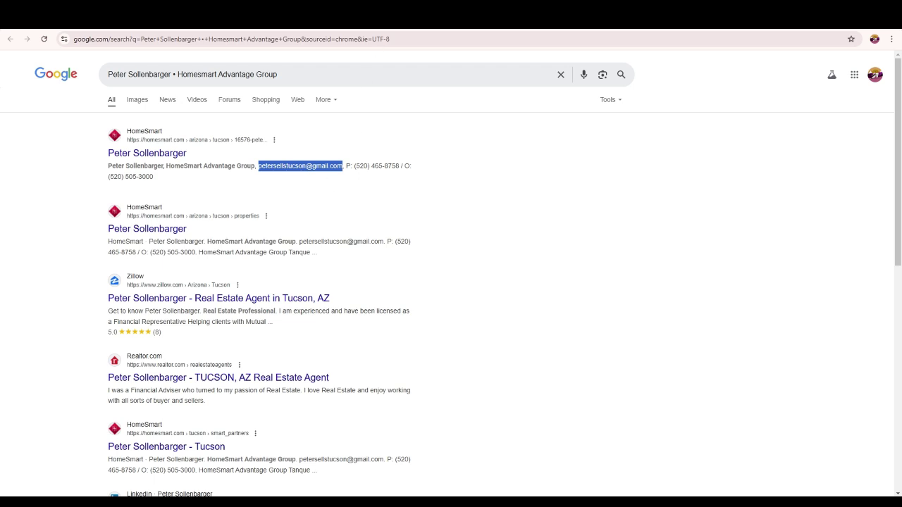
{"action": "key", "text": "ctrl+Tab"}
- Paste the agent's e-mail as the draft's recipient and review the greeting, offer summary and signature
{"action": "key", "text": "ctrl+a"}
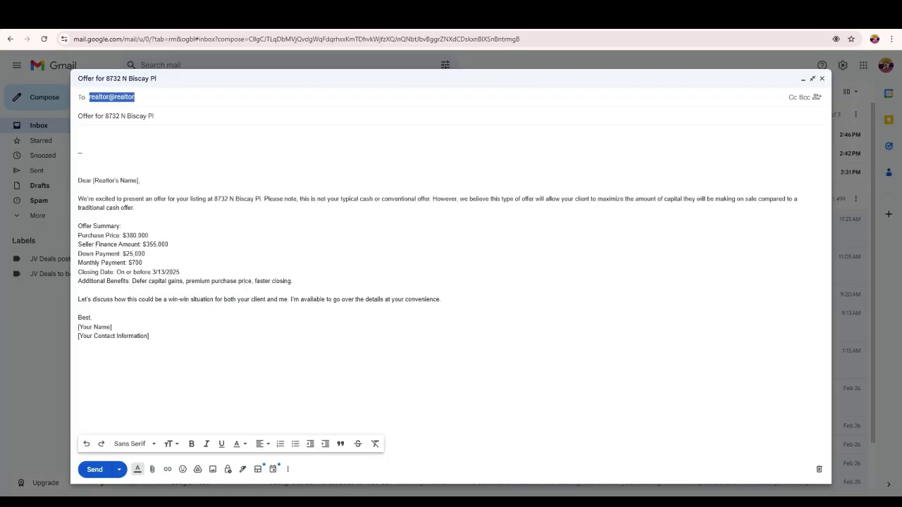
{"action": "key", "text": "ctrl+v"}
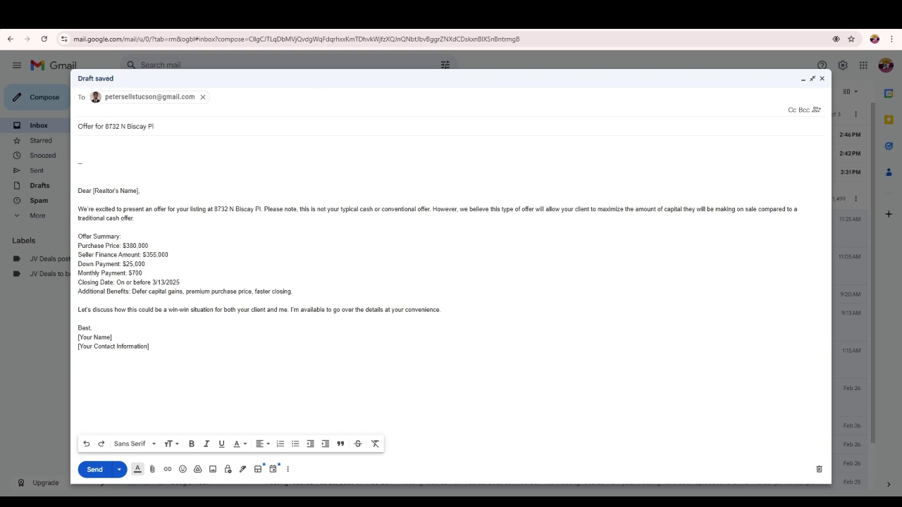
{"action": "left_click", "coordinate": [79, 200]}
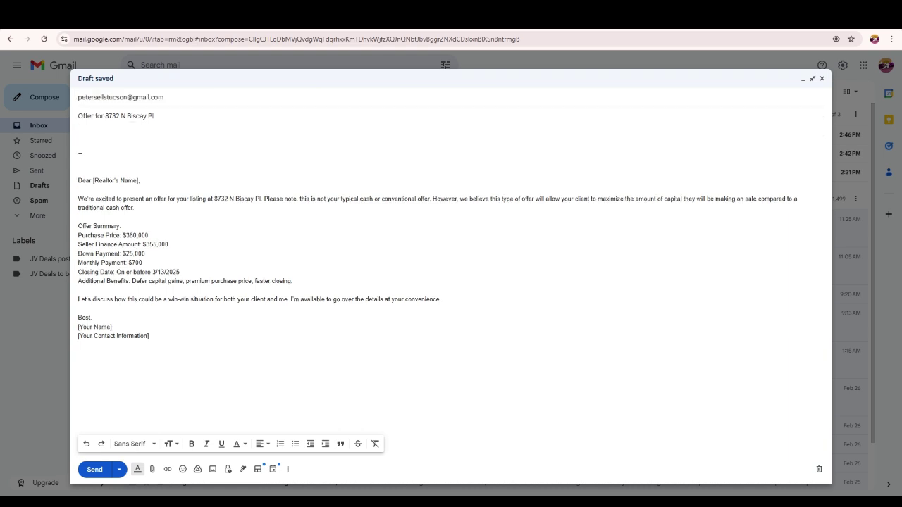
{"action": "left_click_drag", "start_coordinate": [134, 180], "coordinate": [95, 181]}
{"action": "left_click_drag", "start_coordinate": [133, 336], "coordinate": [65, 319]}
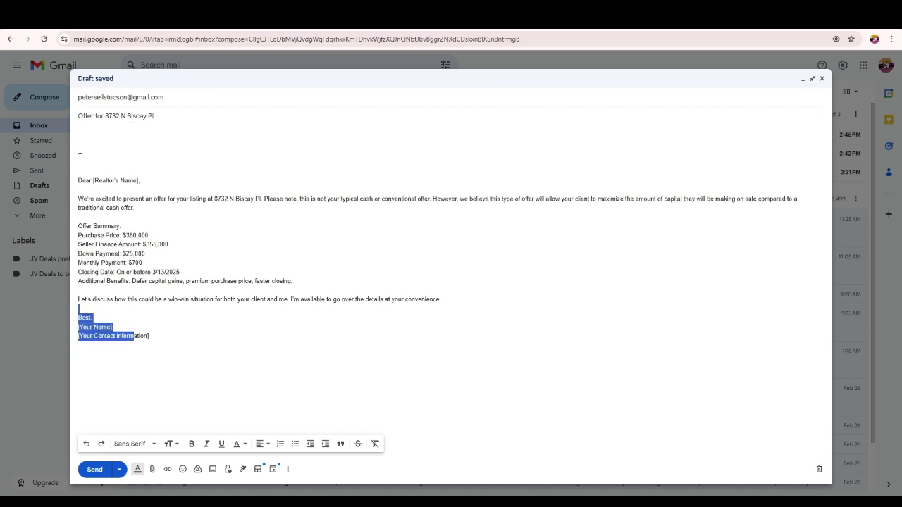
{"action": "mouse_move", "coordinate": [76, 181]}
{"action": "left_mouse_down"}
{"action": "mouse_move", "coordinate": [177, 272]}
{"action": "mouse_move", "coordinate": [293, 282]}
{"action": "left_mouse_up"}
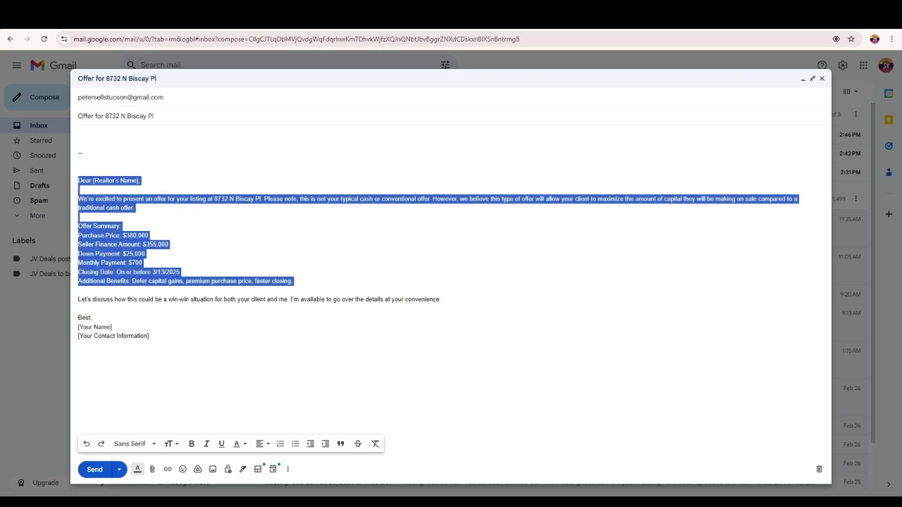
{"action": "key", "text": "alt+Tab"}
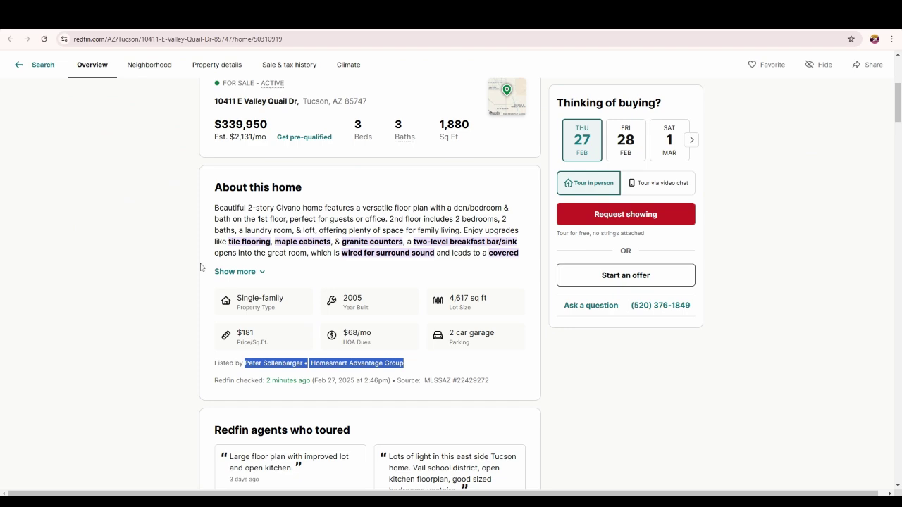
{"action": "left_click", "coordinate": [165, 255]}
{"action": "scroll", "coordinate": [167, 252], "scroll_direction": "up", "scroll_amount": 2}
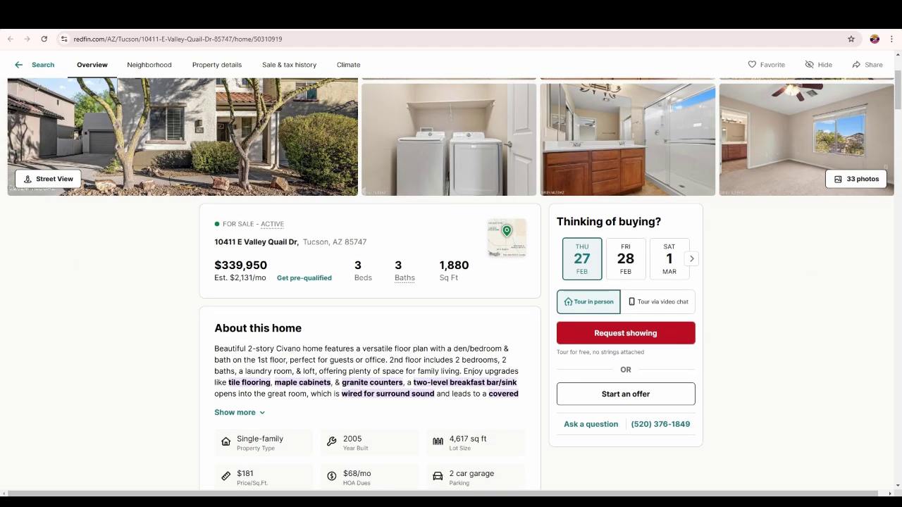
{"action": "left_click_drag", "start_coordinate": [213, 242], "coordinate": [374, 247]}
{"action": "key", "text": "ctrl+c"}
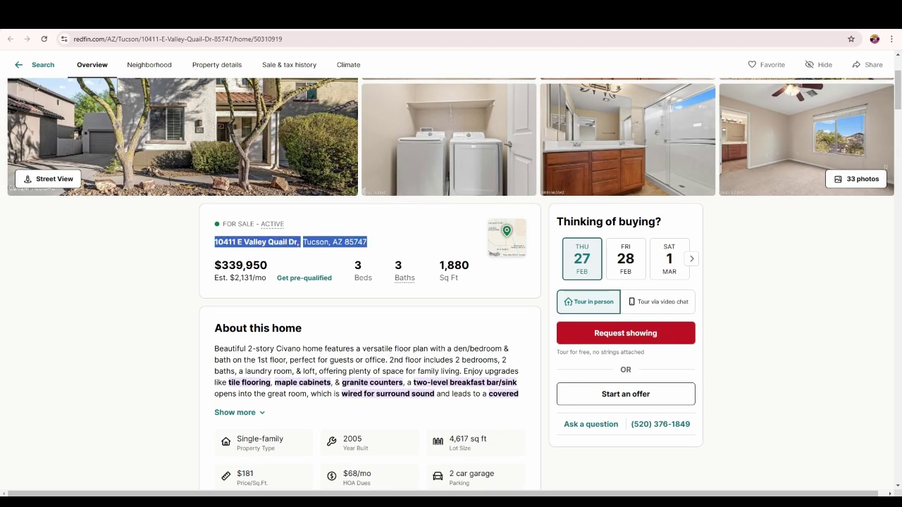
{"action": "key", "text": "alt+Tab"}
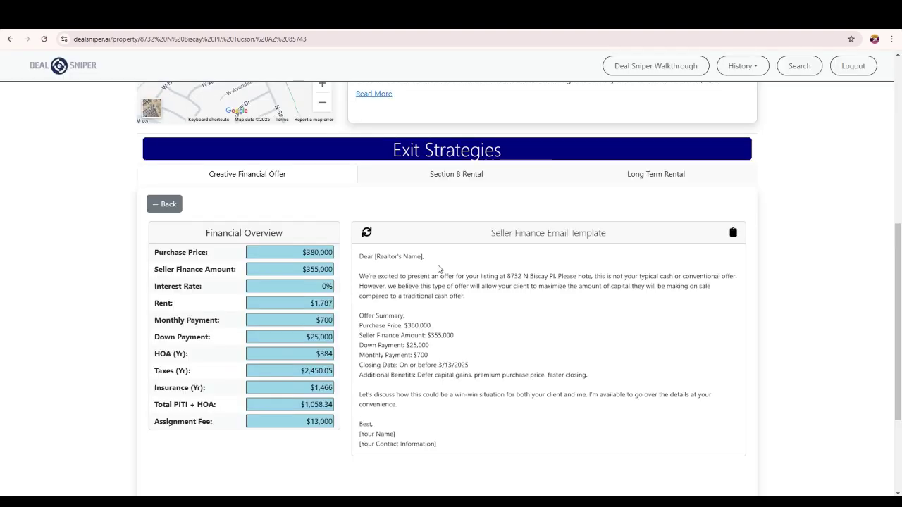
{"action": "scroll", "coordinate": [451, 282], "scroll_direction": "up", "scroll_amount": 10}
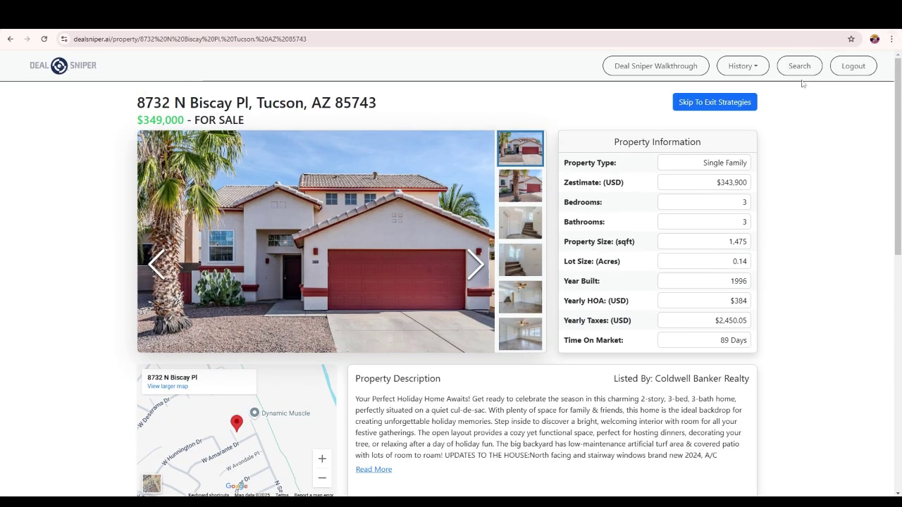
{"action": "left_click", "coordinate": [802, 67]}
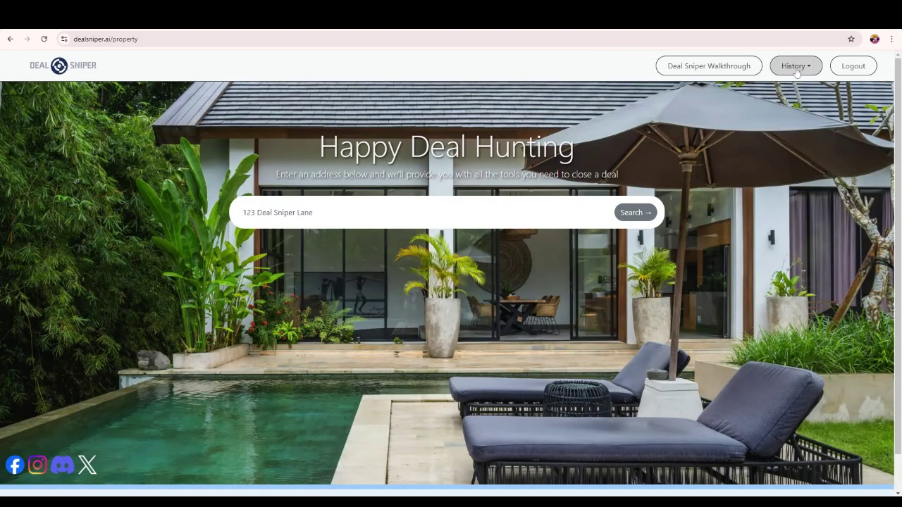
{"action": "left_click", "coordinate": [243, 212]}
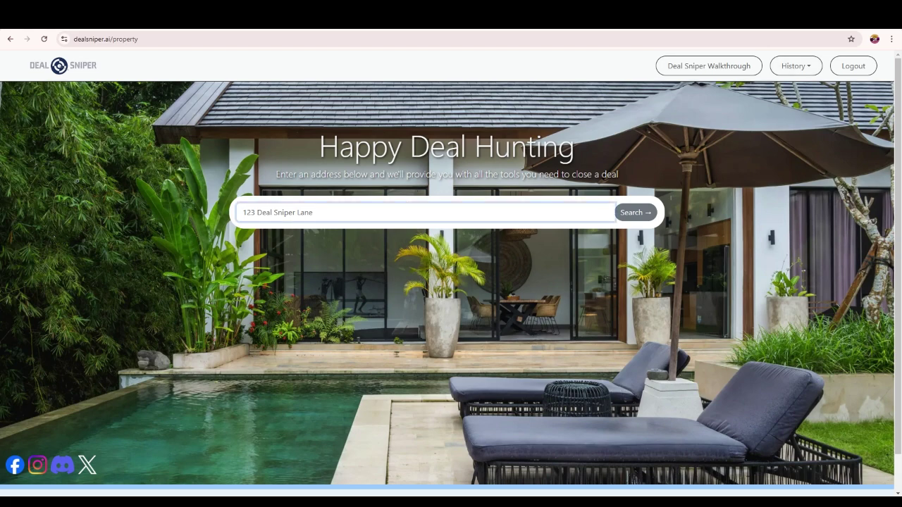
{"action": "key", "text": "ctrl+v"}
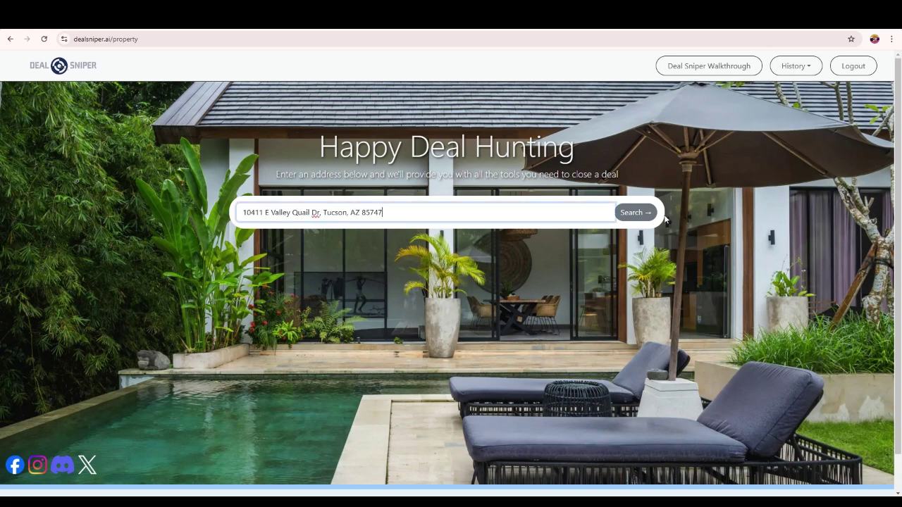
{"action": "left_click", "coordinate": [648, 215]}
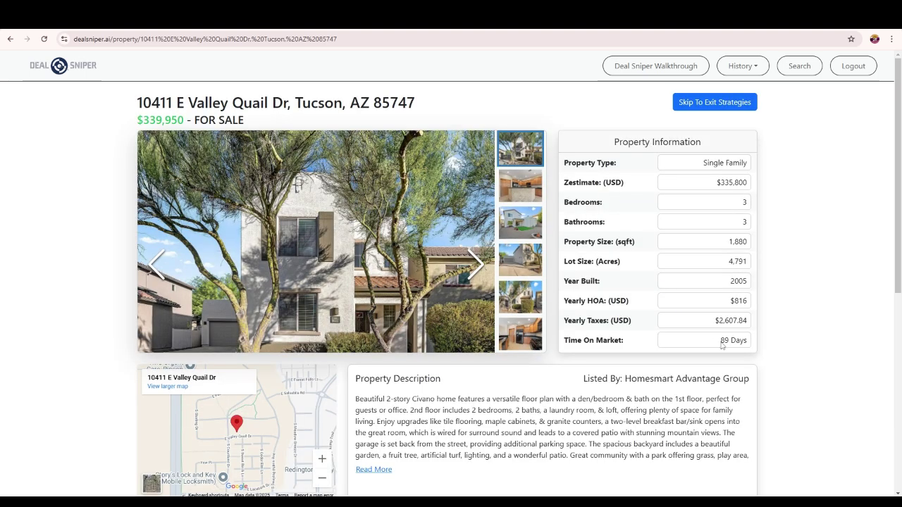
{"action": "scroll", "coordinate": [364, 369], "scroll_direction": "down", "scroll_amount": 3}
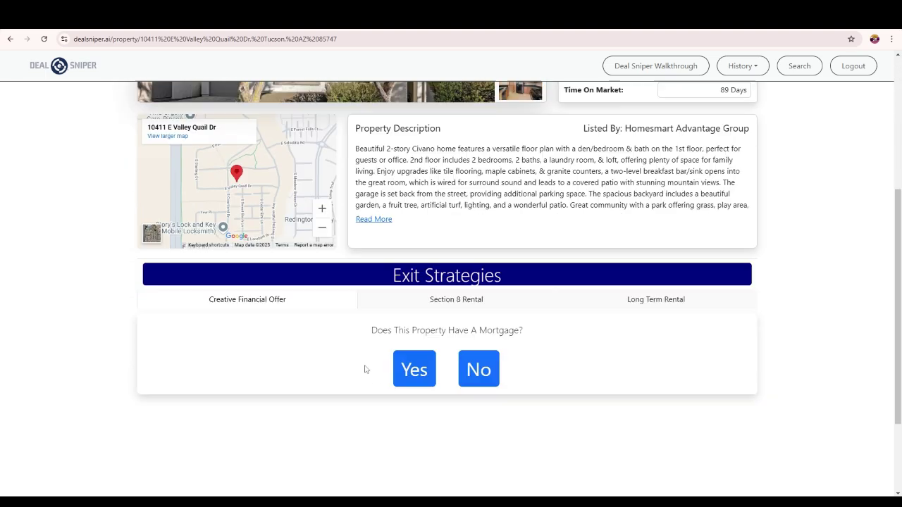
{"action": "scroll", "coordinate": [346, 368], "scroll_direction": "down", "scroll_amount": 2}
{"action": "left_click", "coordinate": [482, 244]}
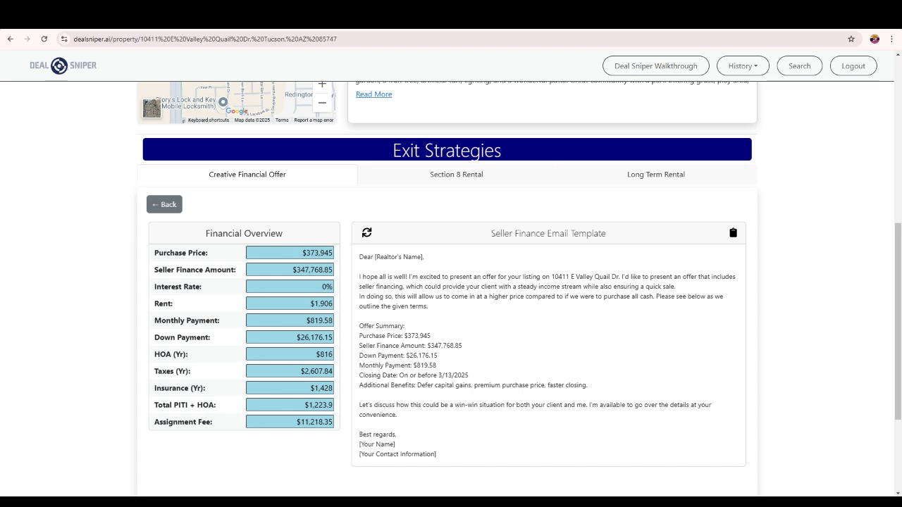
{"action": "left_click_drag", "start_coordinate": [304, 252], "coordinate": [359, 254]}
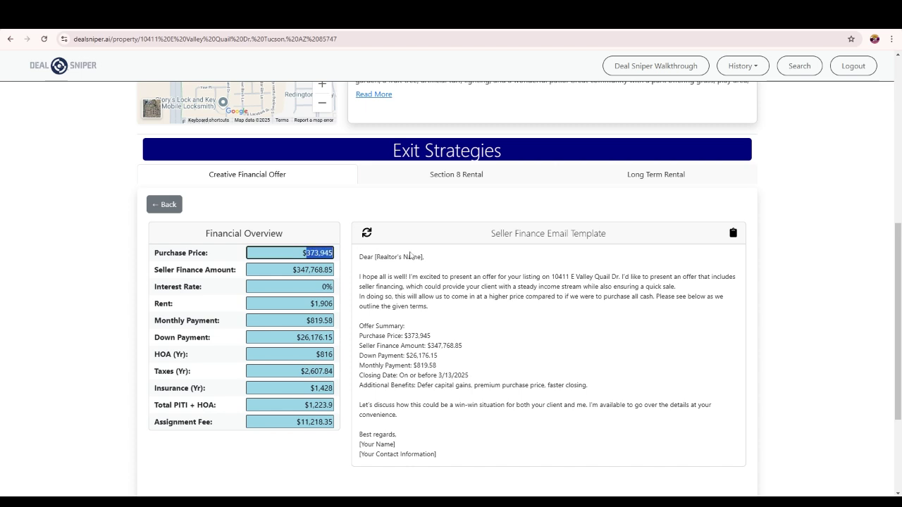
{"action": "type", "text": "750"}
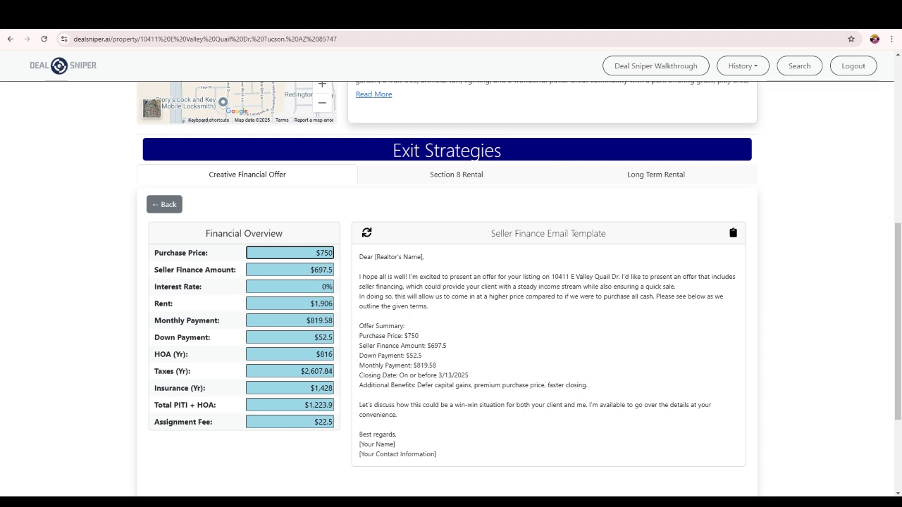
{"action": "key", "text": "BackSpace"}
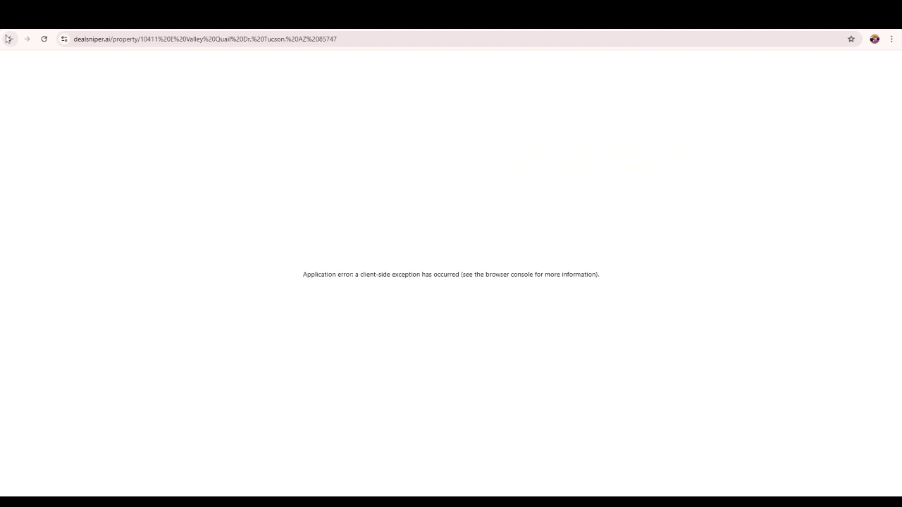
{"action": "left_click", "coordinate": [10, 39]}
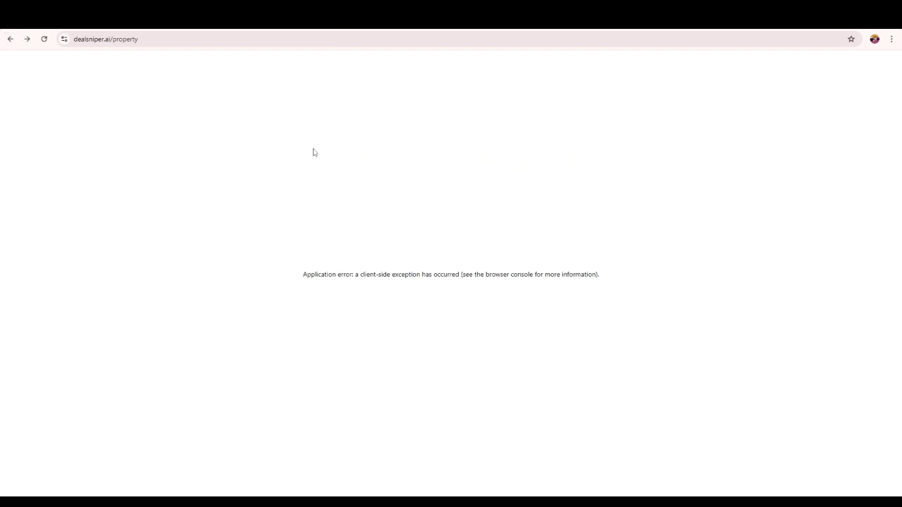
{"action": "left_click", "coordinate": [44, 39]}
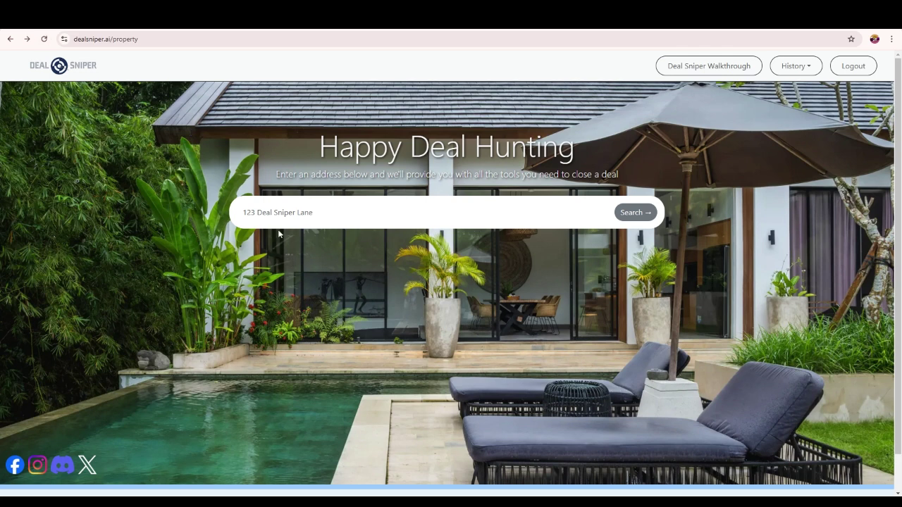
{"action": "left_click", "coordinate": [281, 213]}
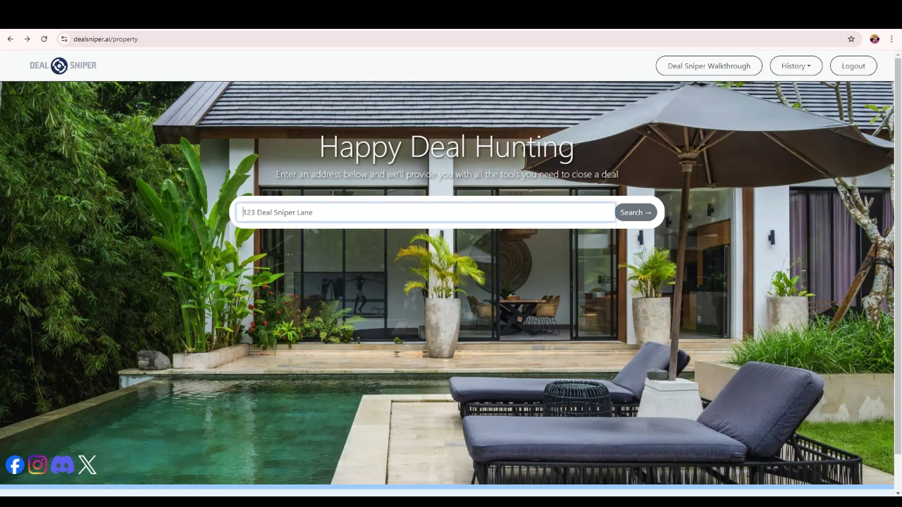
{"action": "key", "text": "ctrl+v"}
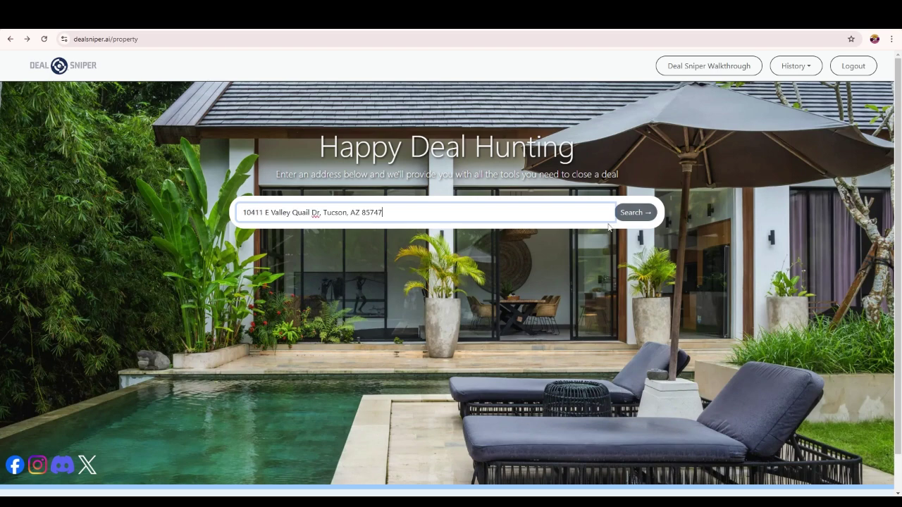
- Run the Valley Quail Dr search, answer No to the mortgage question, and start editing the purchase price
{"action": "left_click", "coordinate": [634, 212]}
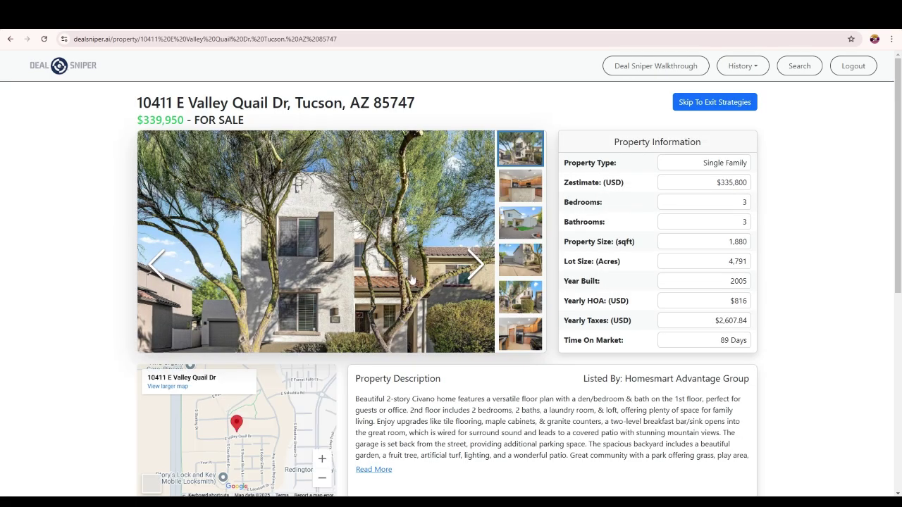
{"action": "scroll", "coordinate": [389, 317], "scroll_direction": "down", "scroll_amount": 4}
{"action": "left_click", "coordinate": [459, 342]}
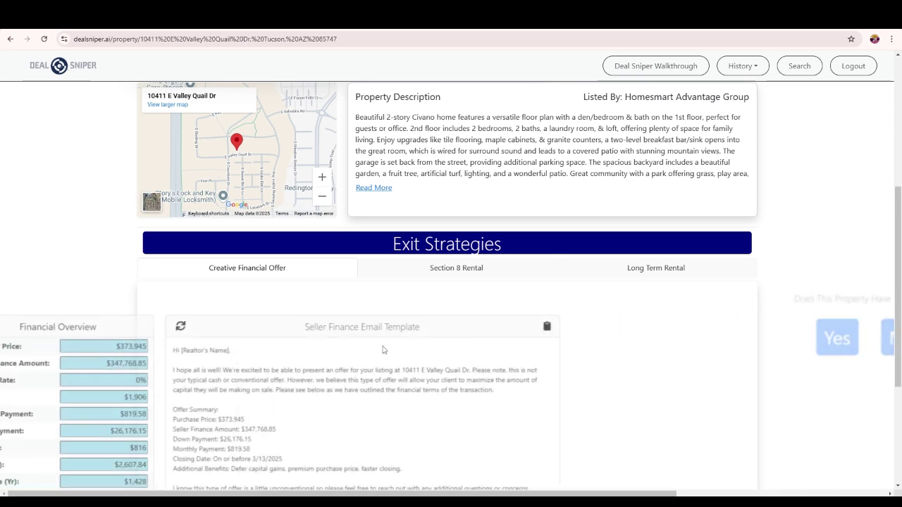
{"action": "left_click_drag", "start_coordinate": [305, 347], "coordinate": [359, 346]}
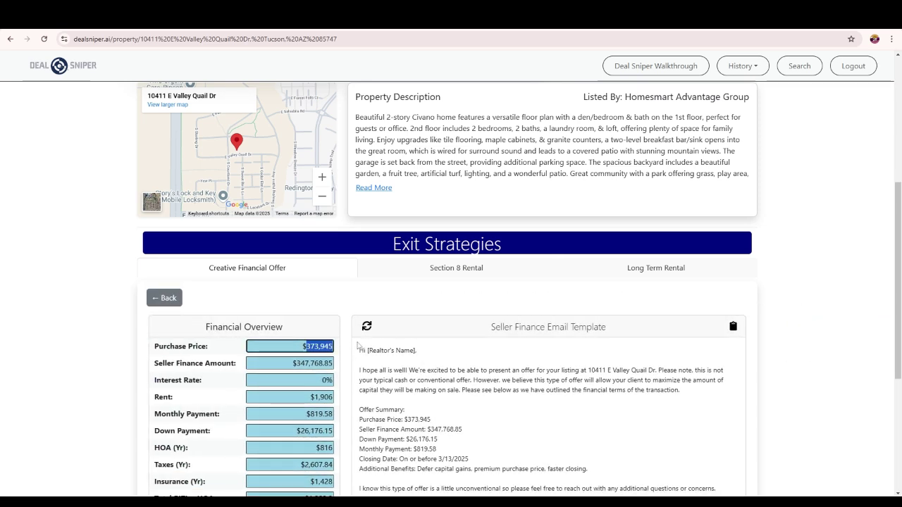
{"action": "key", "text": "BackSpace"}
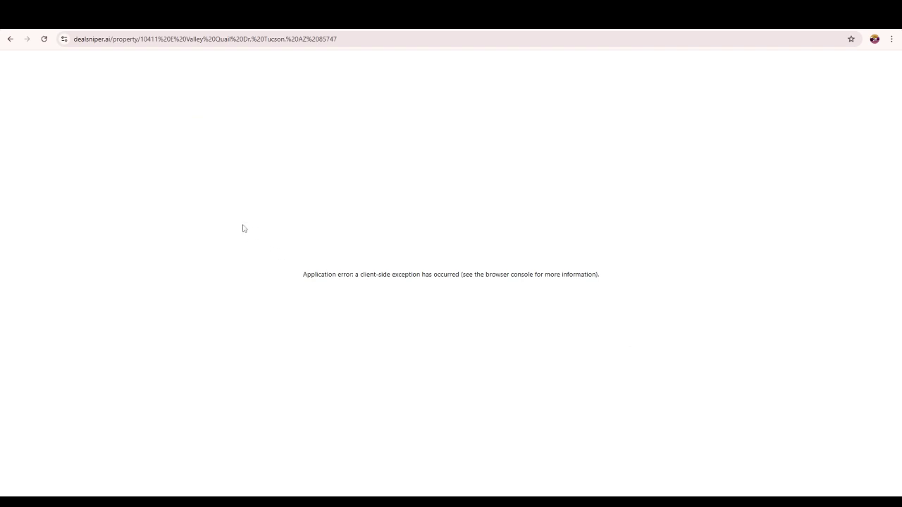
- Reload the crashed page, answer No again, and set the purchase price to $370,000
{"action": "left_click", "coordinate": [44, 39]}
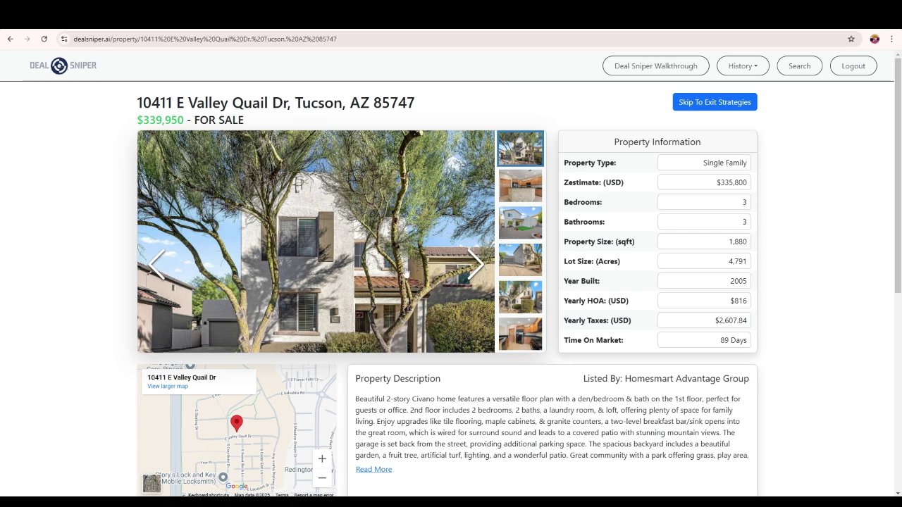
{"action": "scroll", "coordinate": [402, 343], "scroll_direction": "down", "scroll_amount": 3}
{"action": "left_click", "coordinate": [482, 391]}
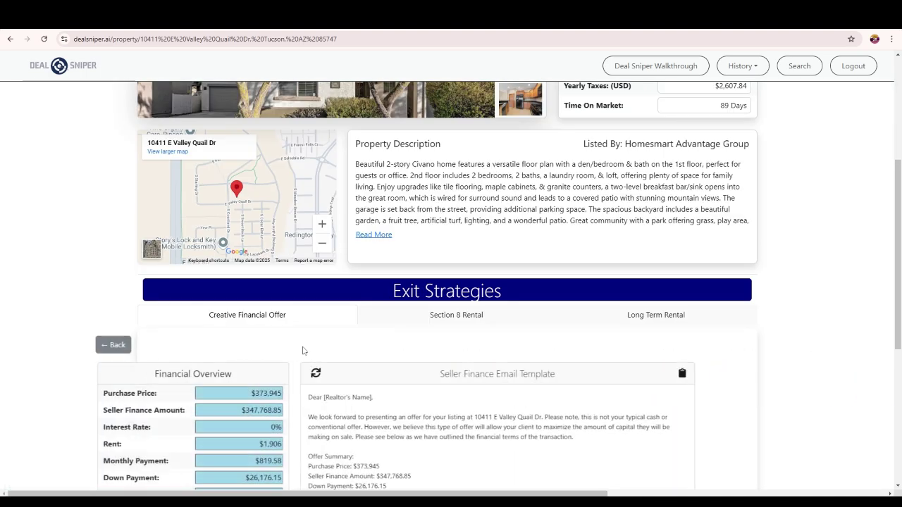
{"action": "left_click_drag", "start_coordinate": [333, 394], "coordinate": [314, 393]}
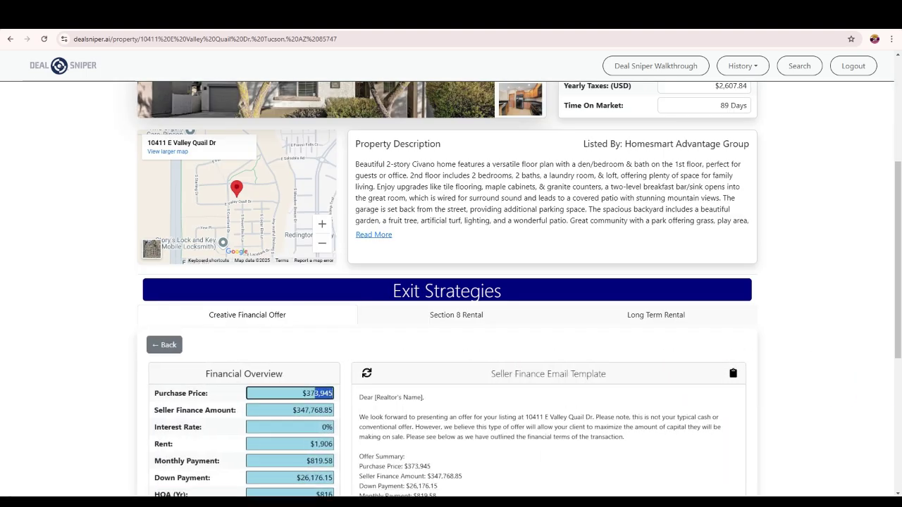
{"action": "type", "text": "0000"}
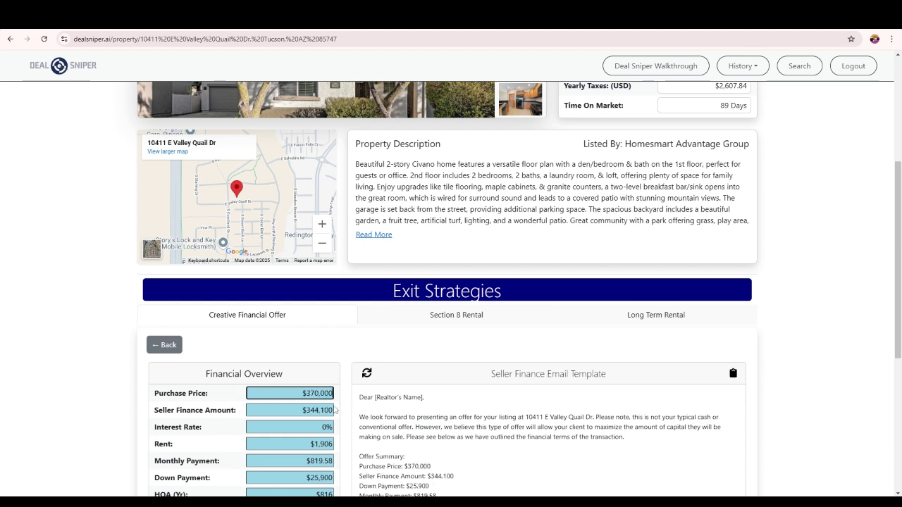
- Set seller financing to $344,000 and the monthly payment to $800, then select the Offer Summary
{"action": "scroll", "coordinate": [336, 411], "scroll_direction": "down", "scroll_amount": 1}
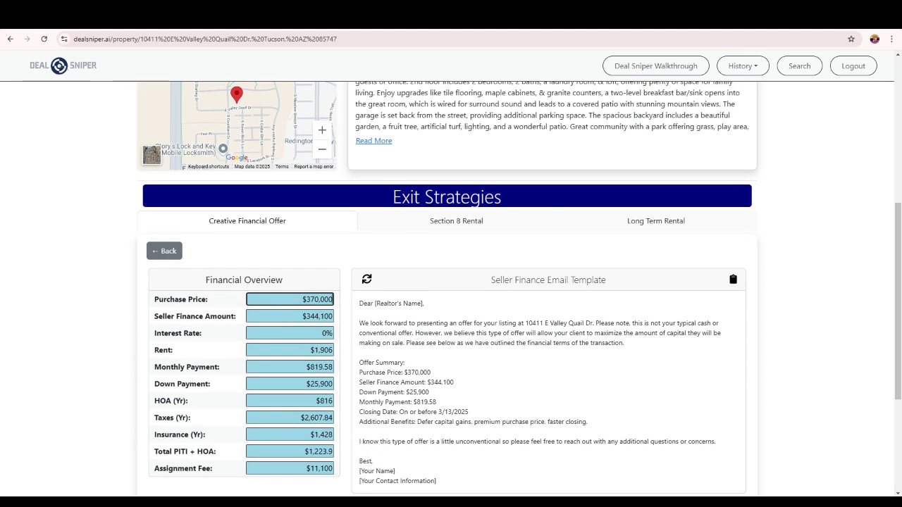
{"action": "left_click_drag", "start_coordinate": [320, 316], "coordinate": [345, 319]}
{"action": "type", "text": "000"}
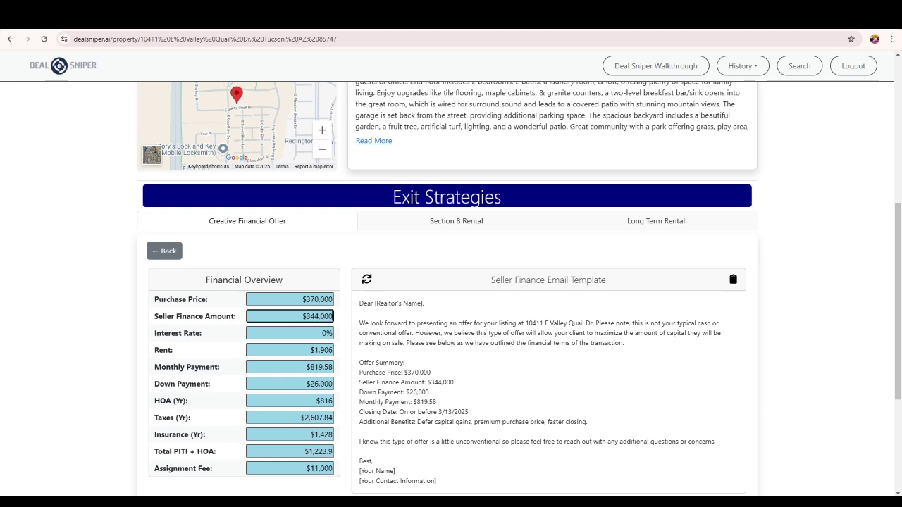
{"action": "left_click_drag", "start_coordinate": [316, 367], "coordinate": [343, 372]}
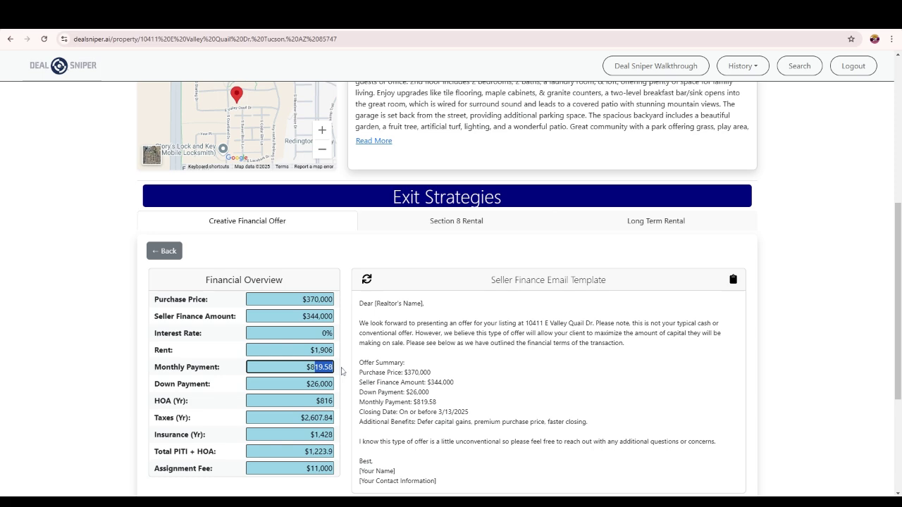
{"action": "type", "text": "00"}
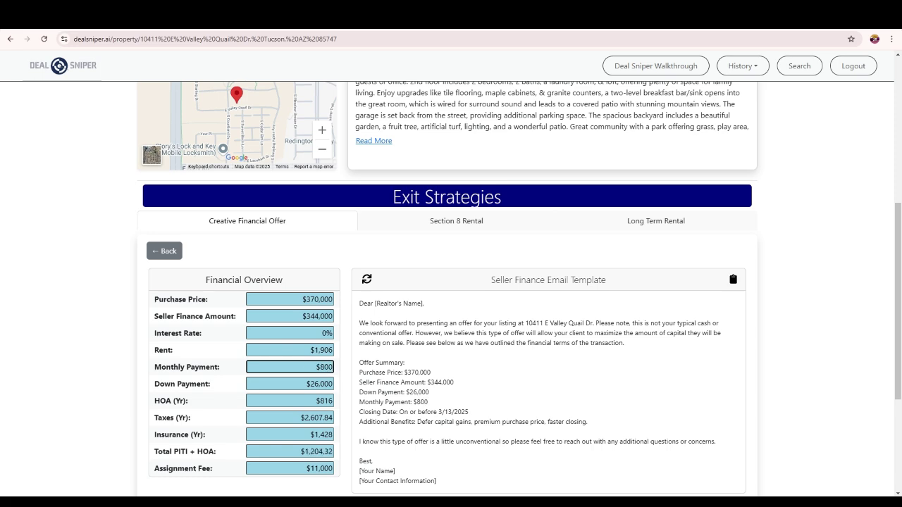
{"action": "scroll", "coordinate": [451, 282], "scroll_direction": "down", "scroll_amount": 2}
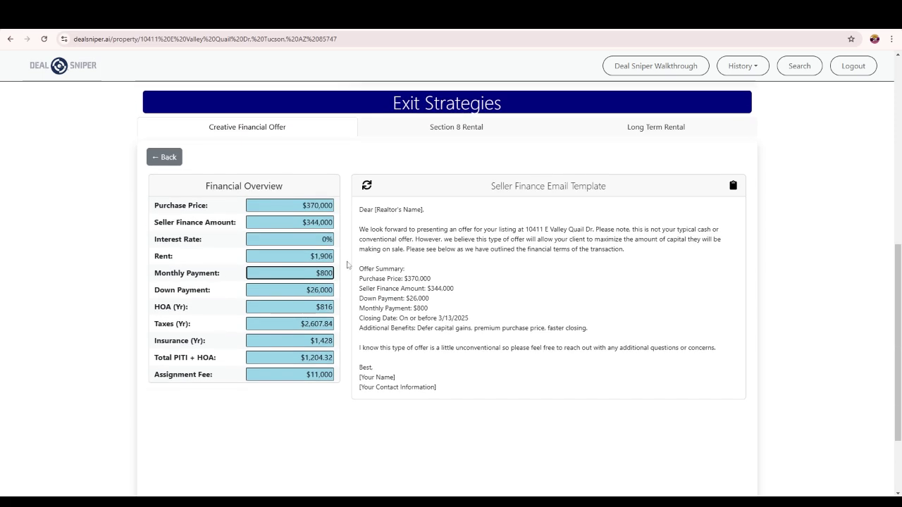
{"action": "left_click_drag", "start_coordinate": [359, 268], "coordinate": [532, 341]}
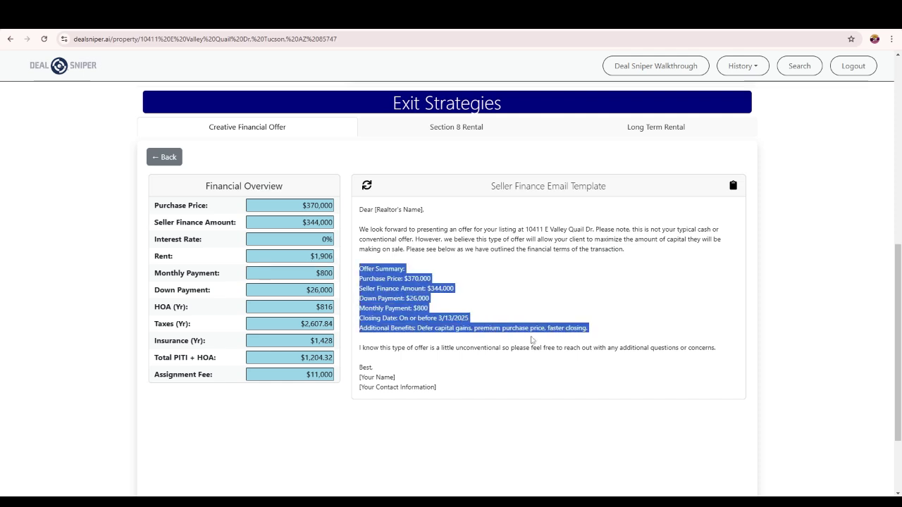
{"action": "key", "text": "ctrl+Tab"}
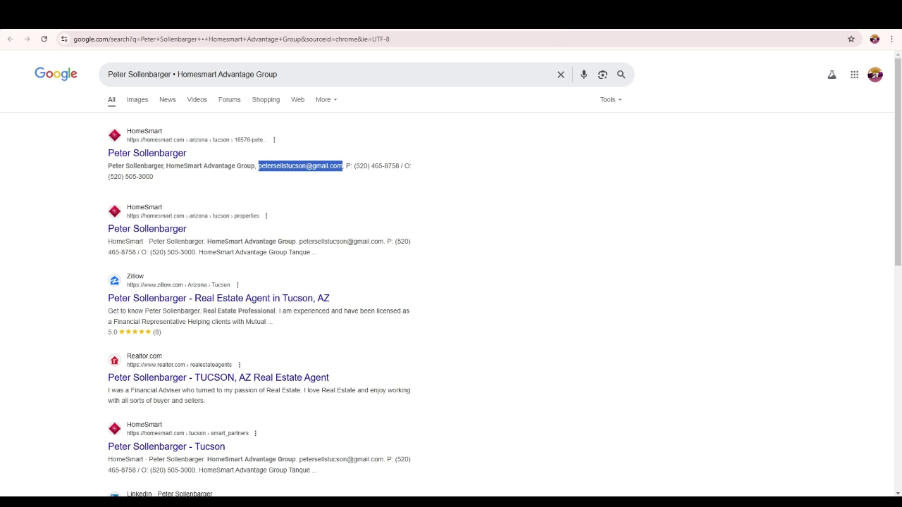
{"action": "key", "text": "ctrl+Tab"}
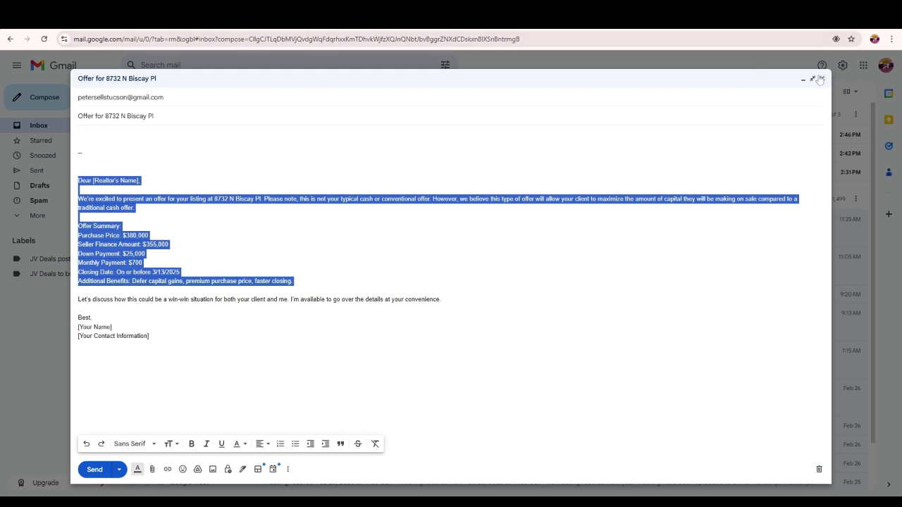
- Delete the draft's old body and recipient, and trim the subject to 'Offer for'
{"action": "left_click_drag", "start_coordinate": [150, 336], "coordinate": [79, 171]}
{"action": "key", "text": "BackSpace"}
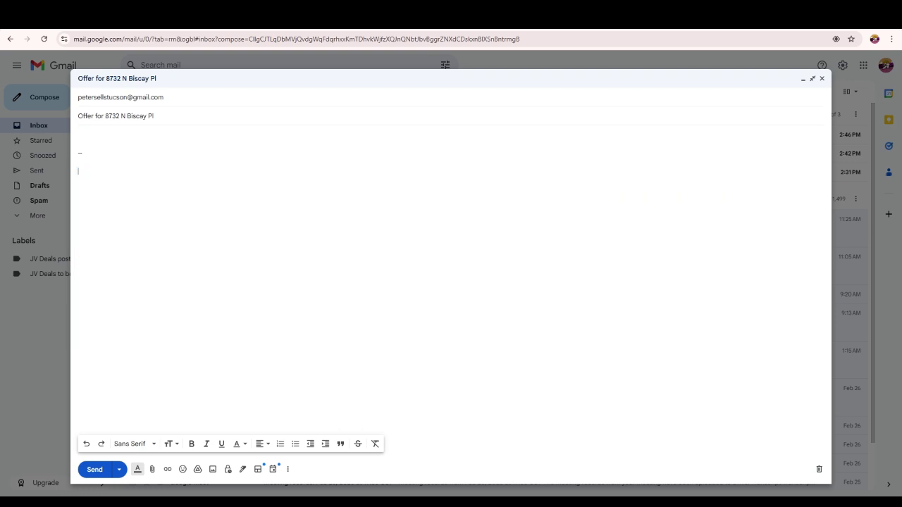
{"action": "left_click", "coordinate": [137, 99]}
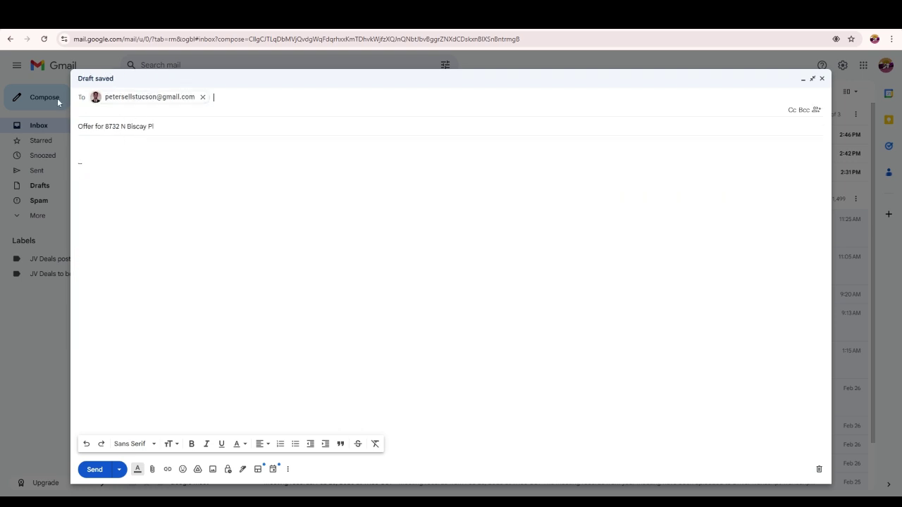
{"action": "left_click", "coordinate": [202, 97]}
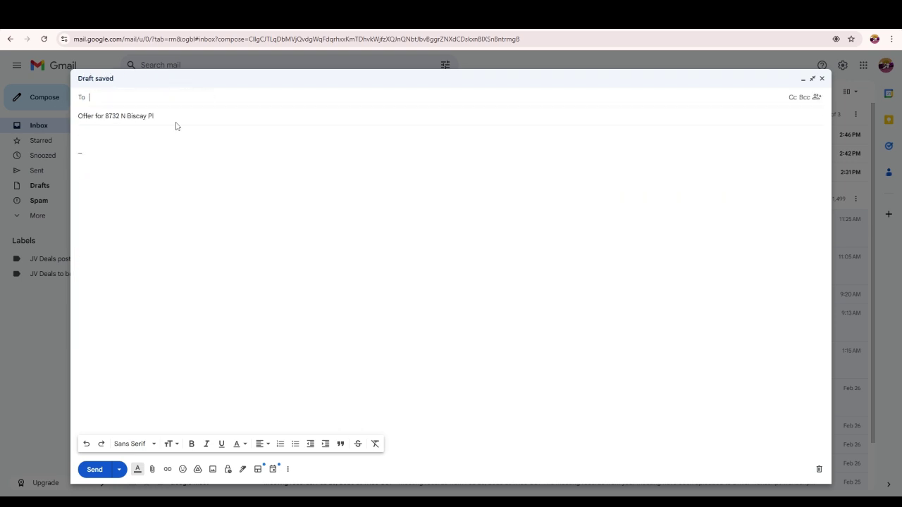
{"action": "left_click_drag", "start_coordinate": [175, 126], "coordinate": [103, 116]}
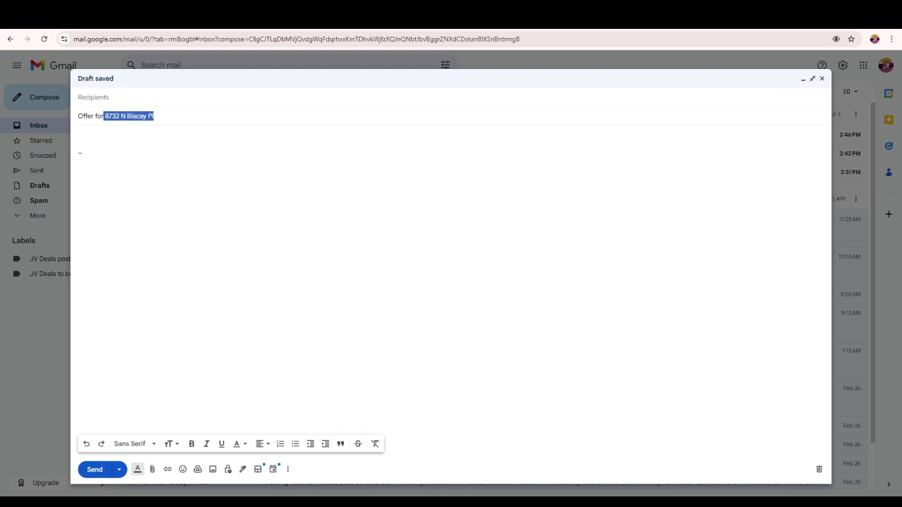
{"action": "key", "text": "BackSpace"}
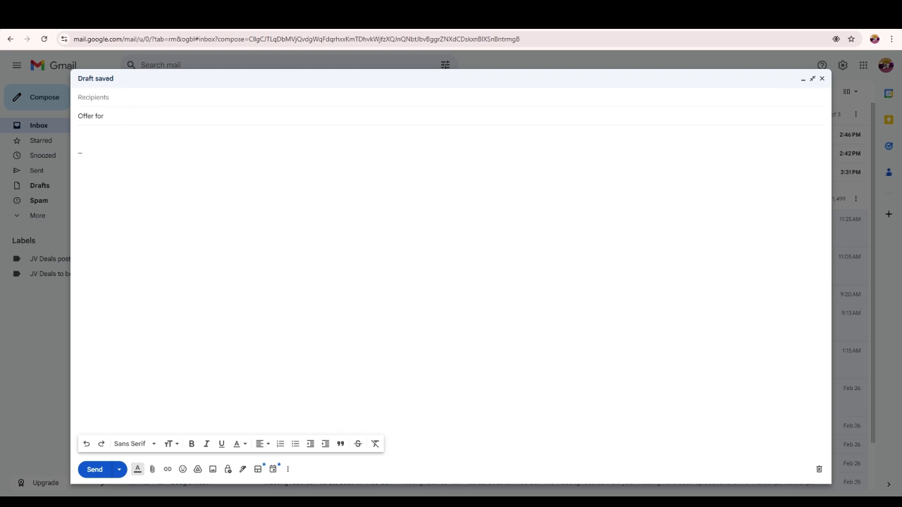
{"action": "key", "text": "ctrl+Tab"}
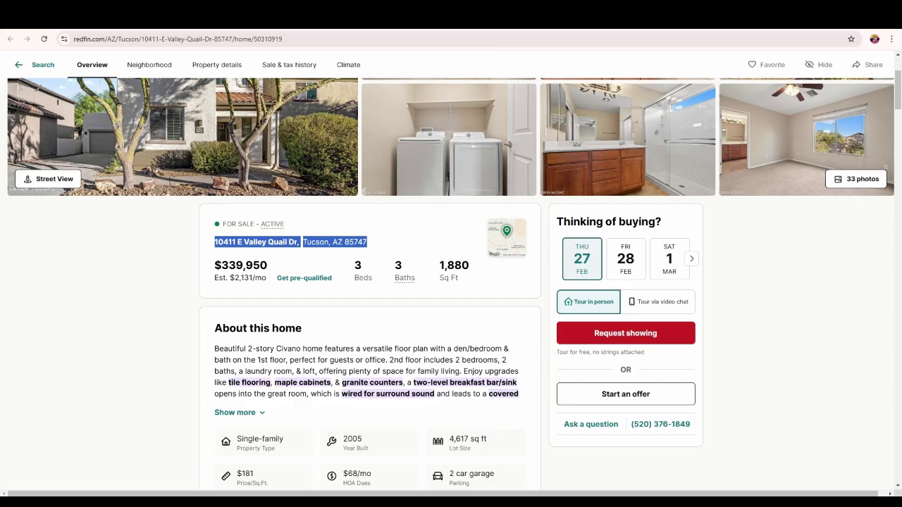
{"action": "key", "text": "ctrl+shift+Tab"}
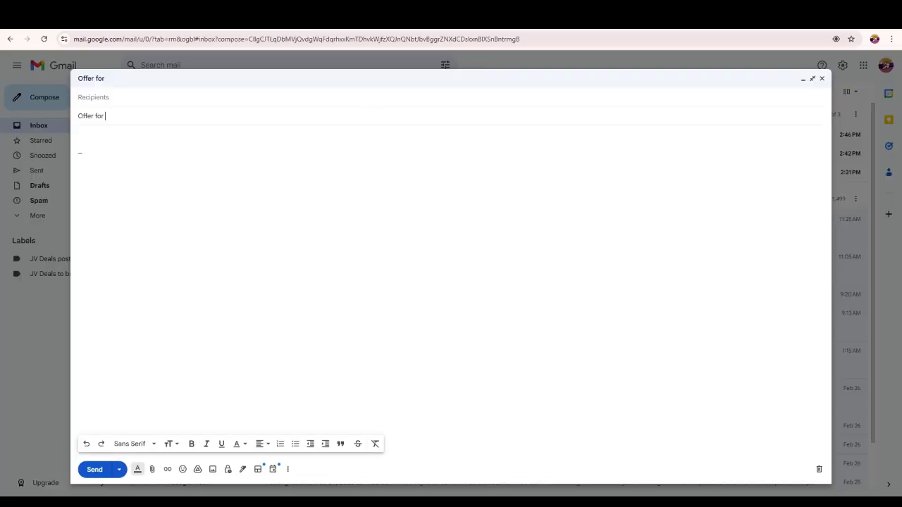
{"action": "key", "text": "ctrl+shift+Tab"}
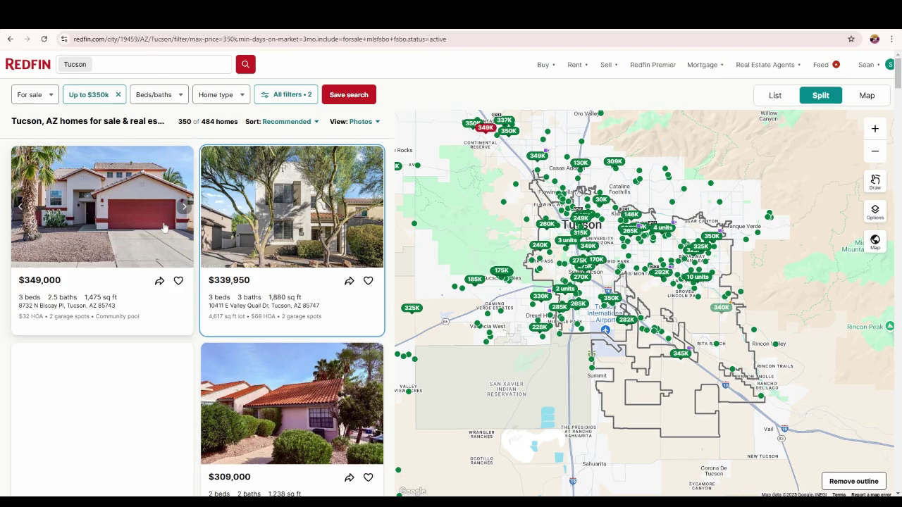
{"action": "scroll", "coordinate": [164, 228], "scroll_direction": "down", "scroll_amount": 3}
{"action": "scroll", "coordinate": [163, 227], "scroll_direction": "down", "scroll_amount": 5}
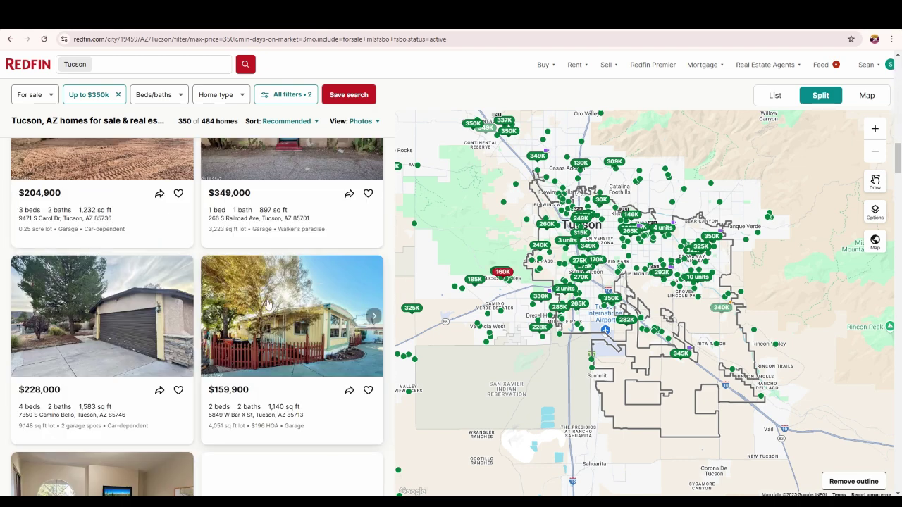
{"action": "left_click", "coordinate": [294, 410]}
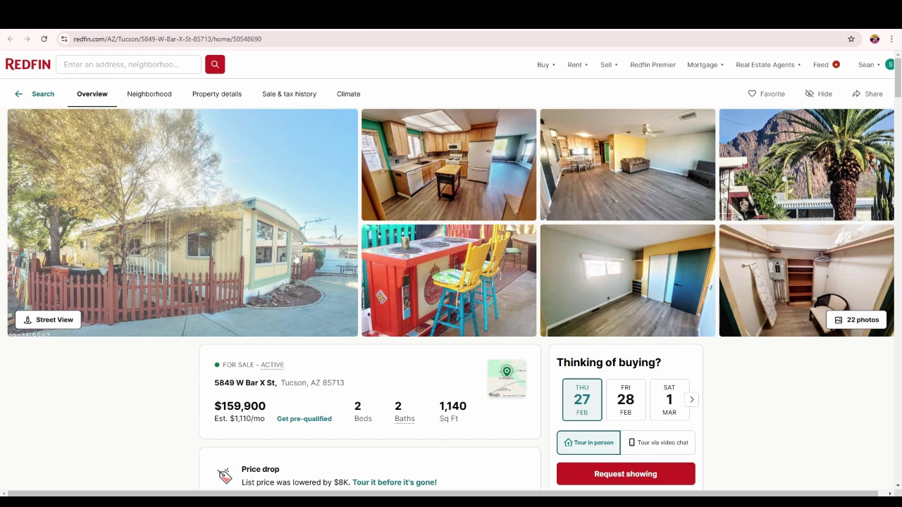
{"action": "scroll", "coordinate": [199, 330], "scroll_direction": "down", "scroll_amount": 2}
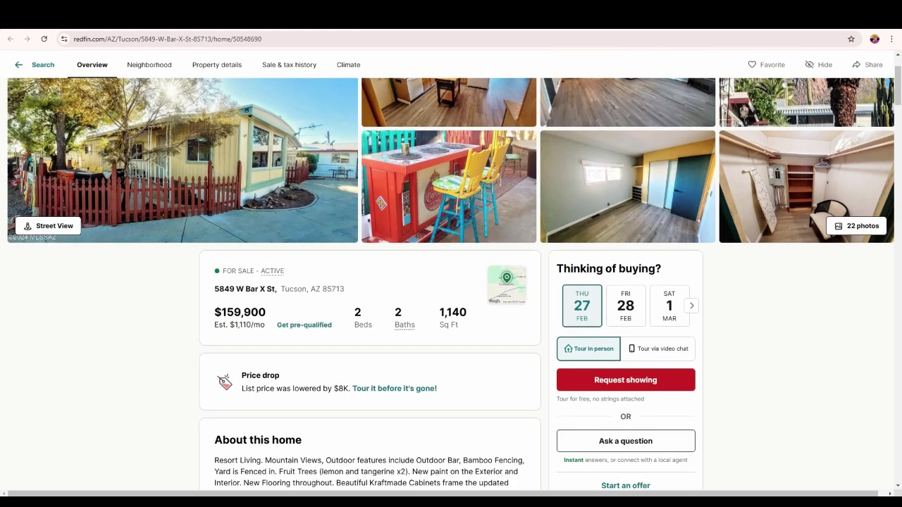
{"action": "left_click_drag", "start_coordinate": [213, 289], "coordinate": [346, 298]}
{"action": "key", "text": "ctrl+c"}
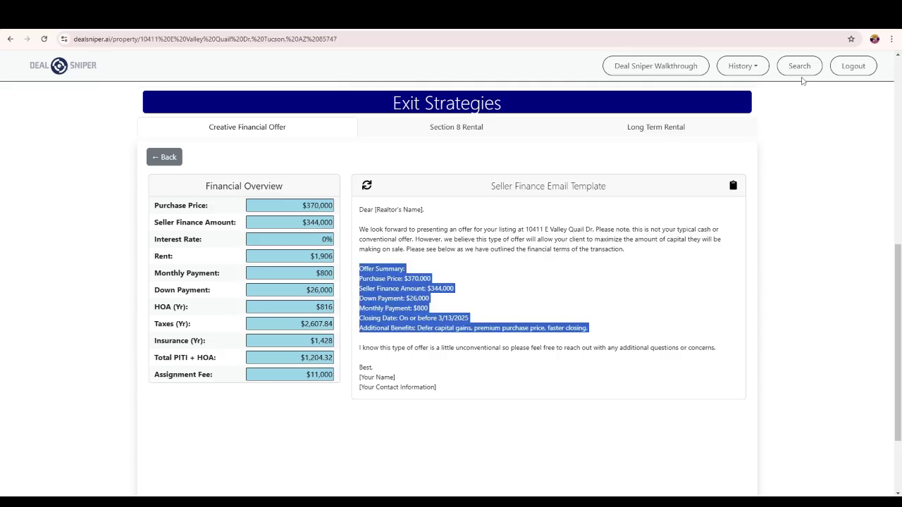
{"action": "left_click", "coordinate": [800, 70]}
{"action": "left_click", "coordinate": [423, 212]}
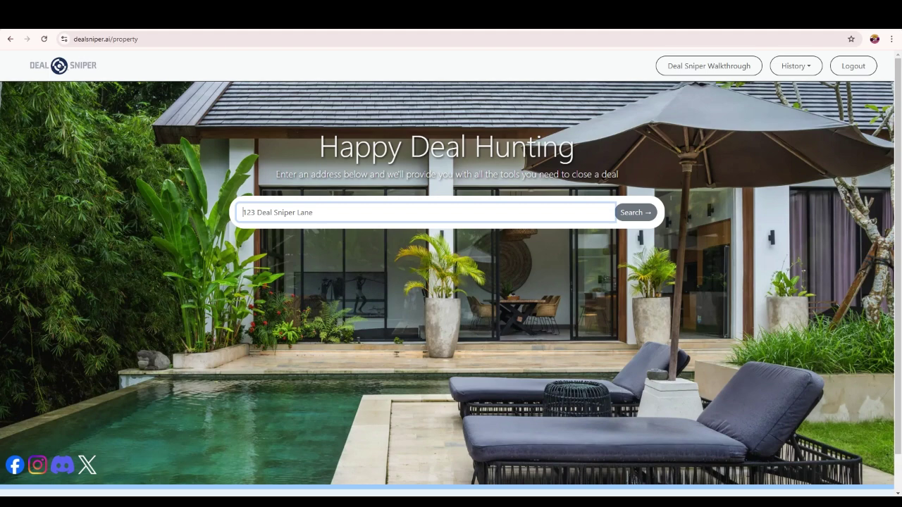
{"action": "key", "text": "ctrl+v"}
{"action": "key", "text": "Return"}
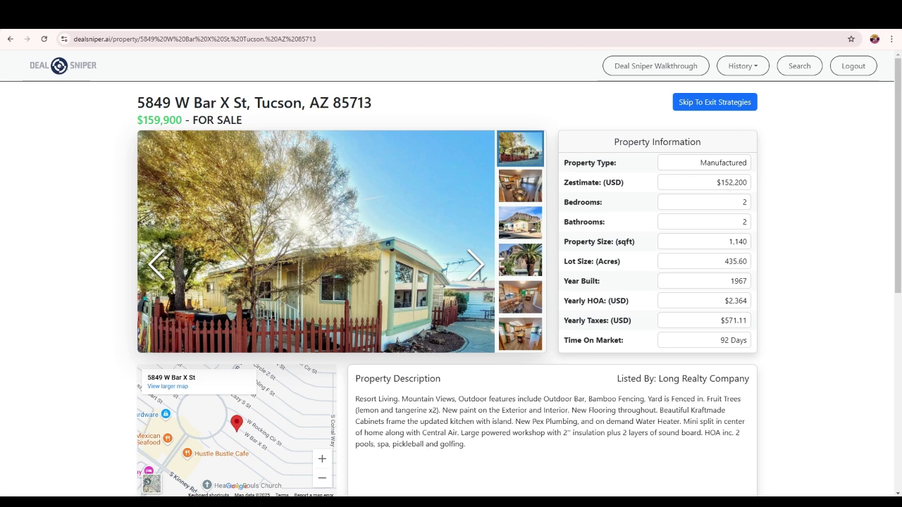
{"action": "scroll", "coordinate": [545, 358], "scroll_direction": "down", "scroll_amount": 3}
{"action": "left_click", "coordinate": [468, 431]}
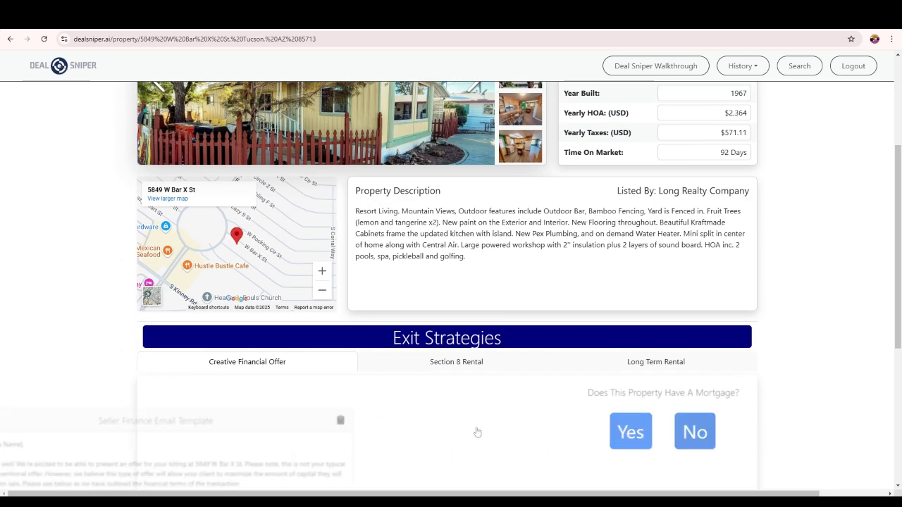
{"action": "scroll", "coordinate": [338, 419], "scroll_direction": "down", "scroll_amount": 3}
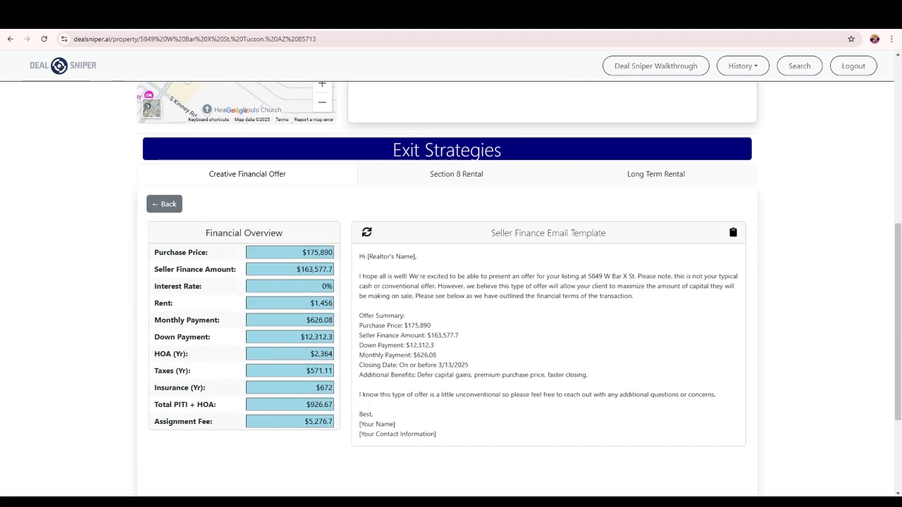
- Set purchase price to $175,000, seller finance amount to $162,000 and monthly payment to $600
{"action": "left_click_drag", "start_coordinate": [333, 252], "coordinate": [321, 252]}
{"action": "type", "text": "000"}
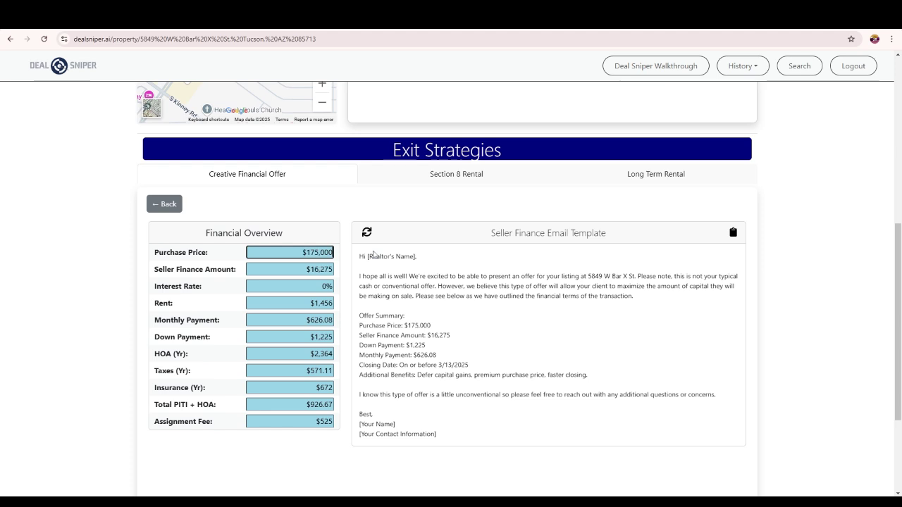
{"action": "left_click_drag", "start_coordinate": [319, 269], "coordinate": [334, 269]}
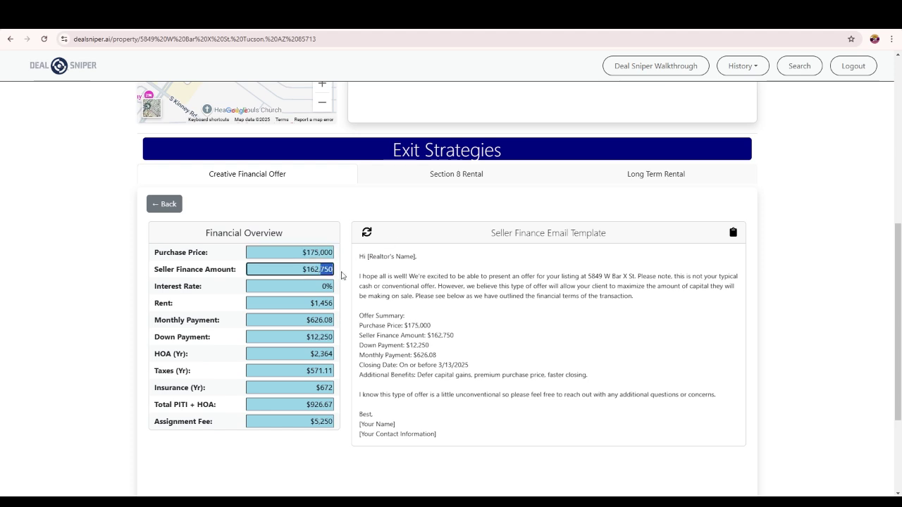
{"action": "type", "text": "000"}
{"action": "left_click_drag", "start_coordinate": [311, 320], "coordinate": [363, 323]}
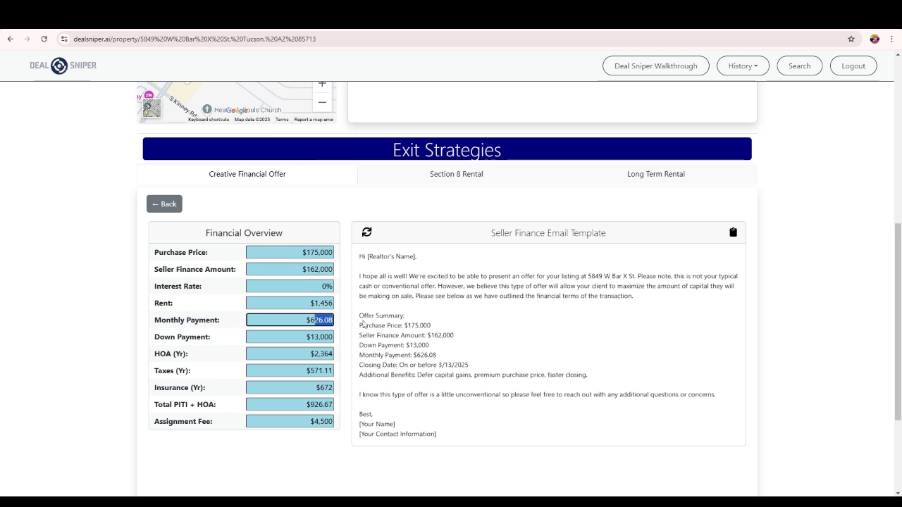
{"action": "type", "text": "00"}
- Replace the Gmail draft body with Deal Sniper's seller-finance offer email, then return to the listing
{"action": "left_click", "coordinate": [733, 233]}
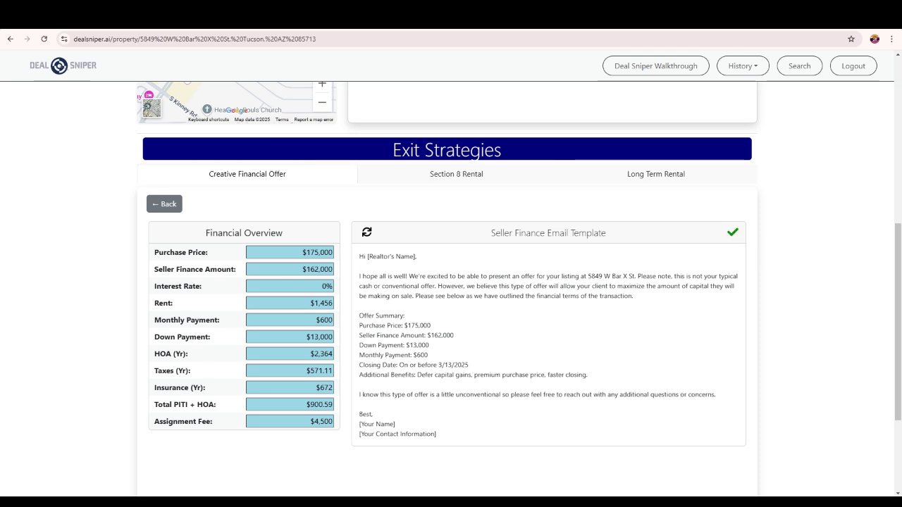
{"action": "key", "text": "ctrl+Tab"}
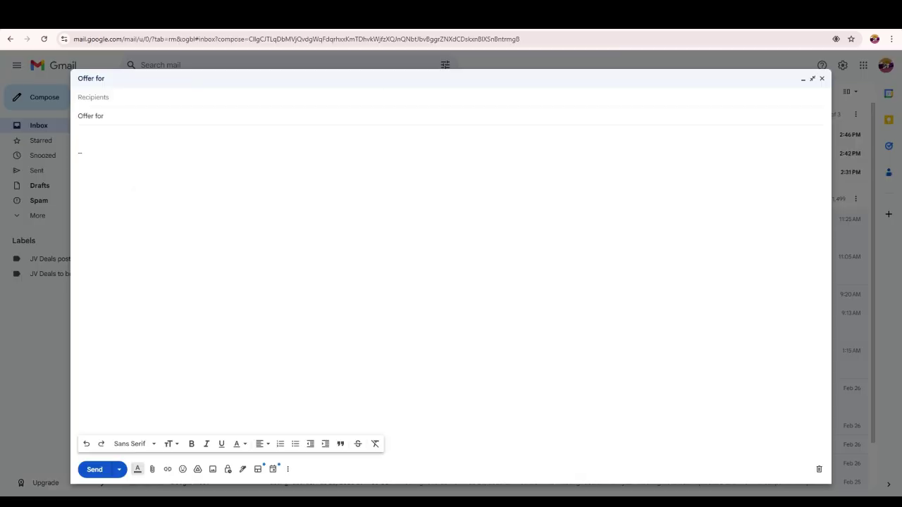
{"action": "key", "text": "ctrl+a"}
{"action": "key", "text": "BackSpace"}
{"action": "key", "text": "ctrl+v"}
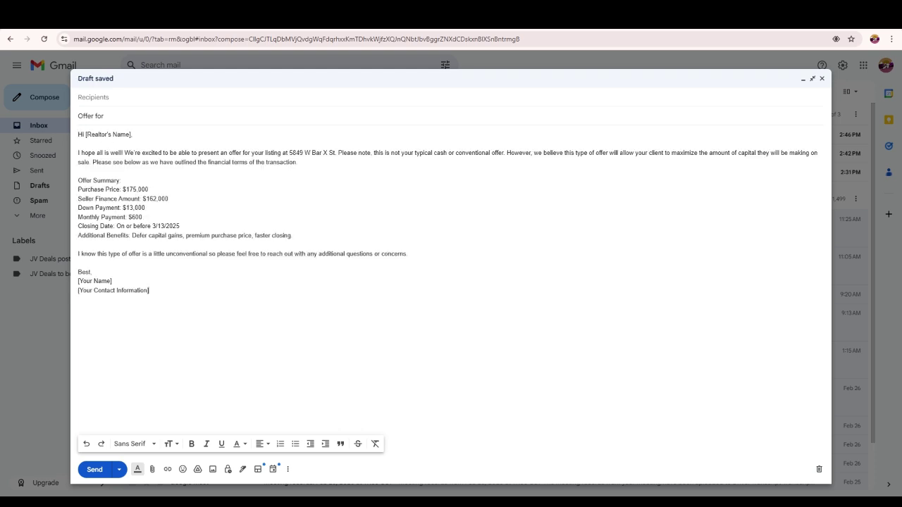
{"action": "key", "text": "ctrl+Tab"}
{"action": "scroll", "coordinate": [321, 324], "scroll_direction": "down", "scroll_amount": 4}
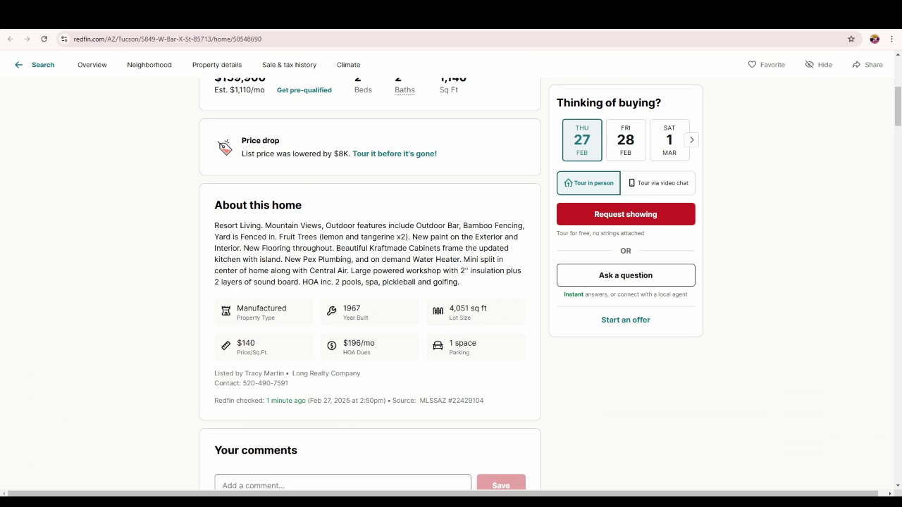
{"action": "left_click_drag", "start_coordinate": [245, 374], "coordinate": [361, 374]}
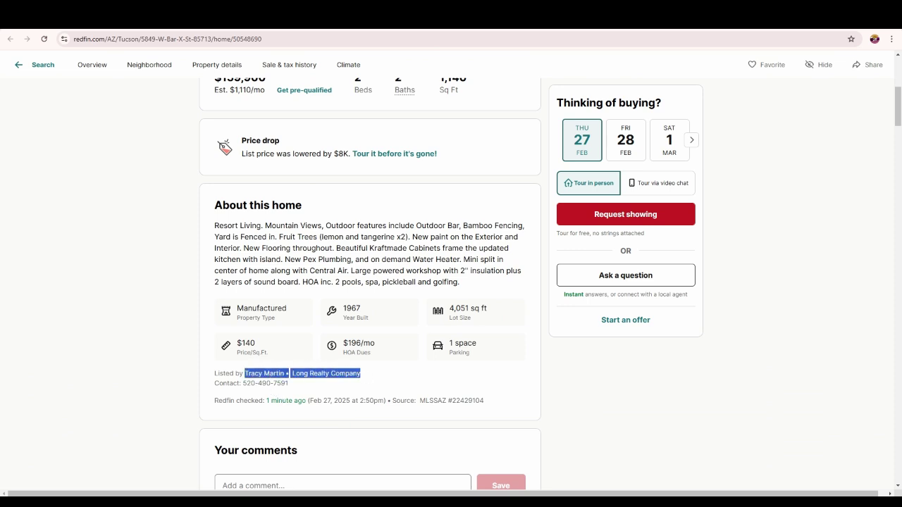
{"action": "right_click", "coordinate": [349, 377]}
{"action": "left_click", "coordinate": [388, 405]}
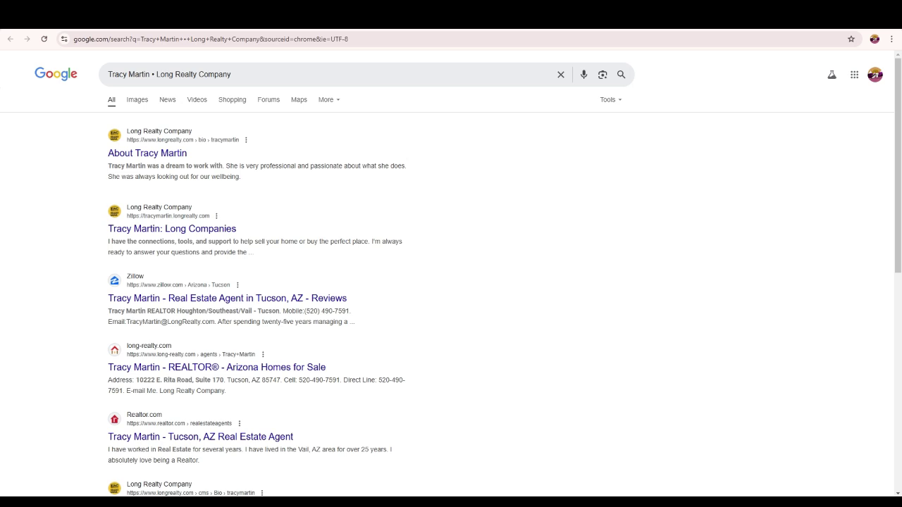
{"action": "left_click", "coordinate": [214, 368]}
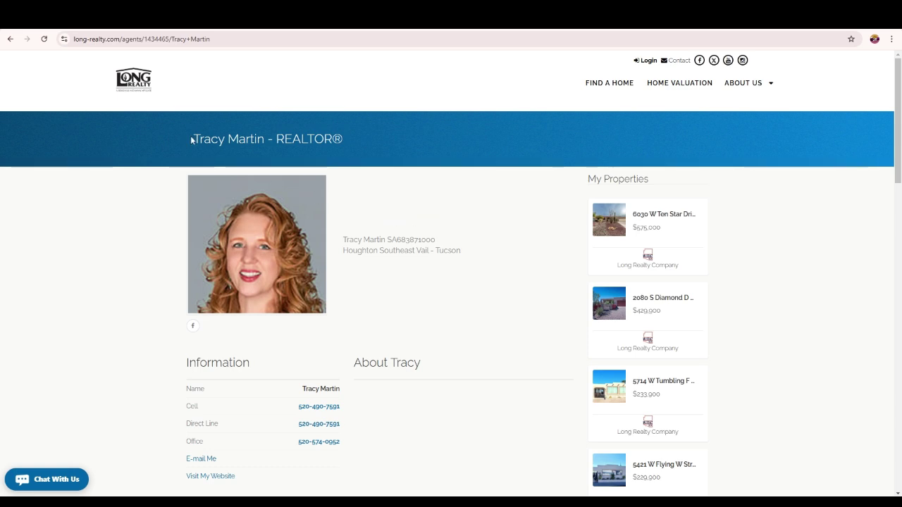
{"action": "left_click_drag", "start_coordinate": [191, 140], "coordinate": [266, 140]}
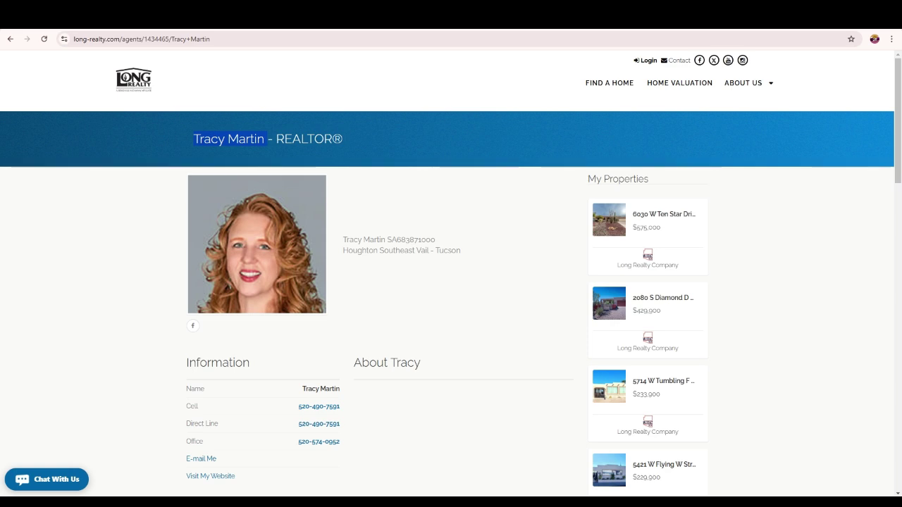
{"action": "key", "text": "ctrl+Tab"}
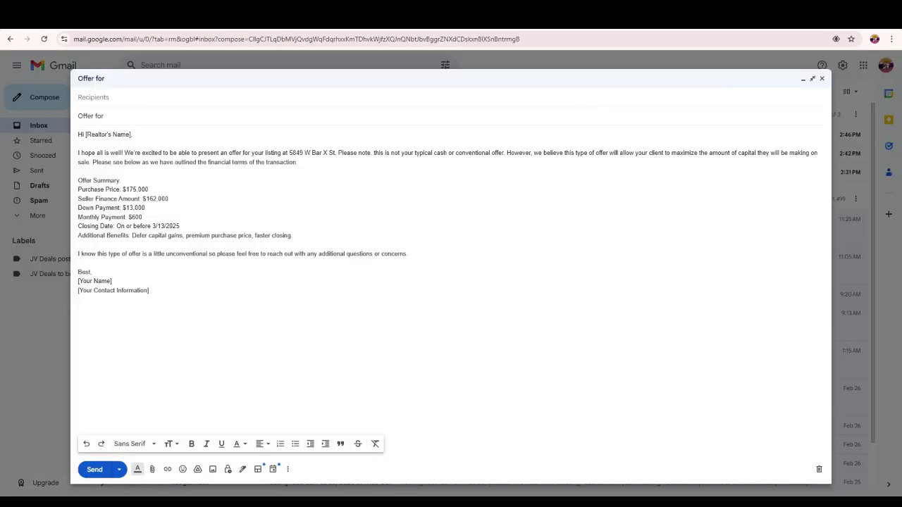
- Replace the [Realtor's Name] placeholder in the greeting with the listing agent's first name
{"action": "left_click_drag", "start_coordinate": [85, 134], "coordinate": [131, 134]}
{"action": "key", "text": "BackSpace"}
{"action": "key", "text": "Return"}
{"action": "key", "text": "Return"}
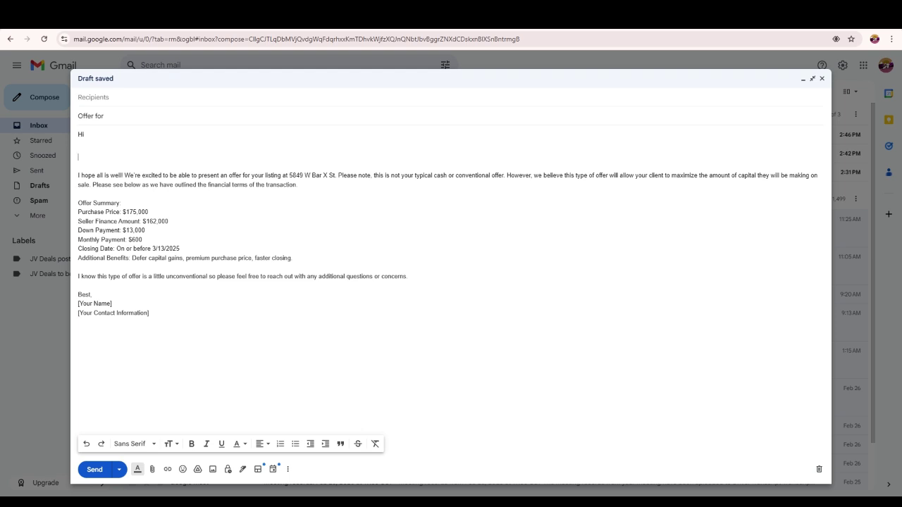
{"action": "key", "text": "BackSpace"}
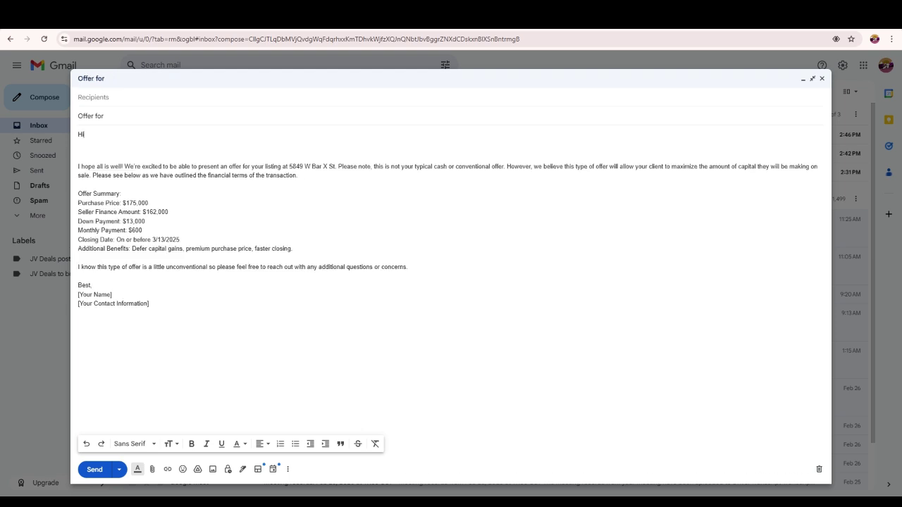
{"action": "type", "text": "Tracy"}
- Remove the blank line and indent before the opening paragraph; a send attempt fails without a recipient
{"action": "left_click", "coordinate": [78, 167]}
{"action": "key", "text": "BackSpace"}
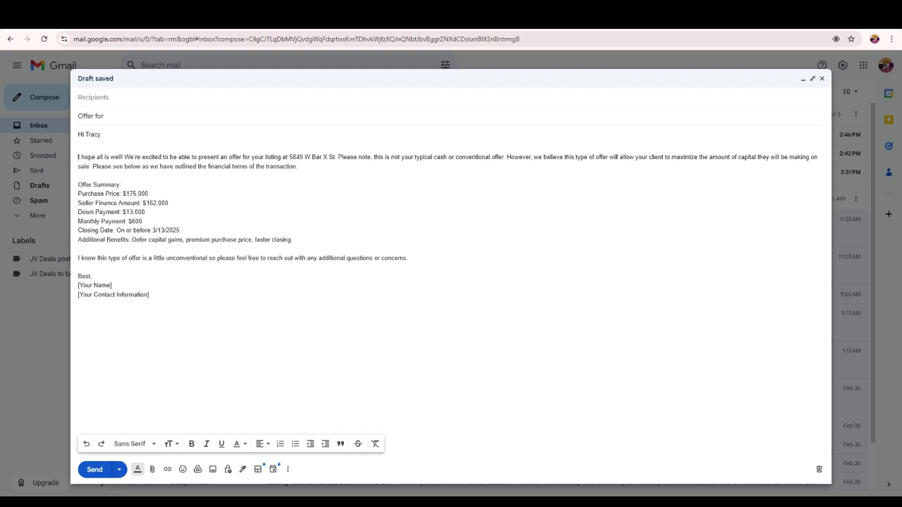
{"action": "key", "text": "Tab"}
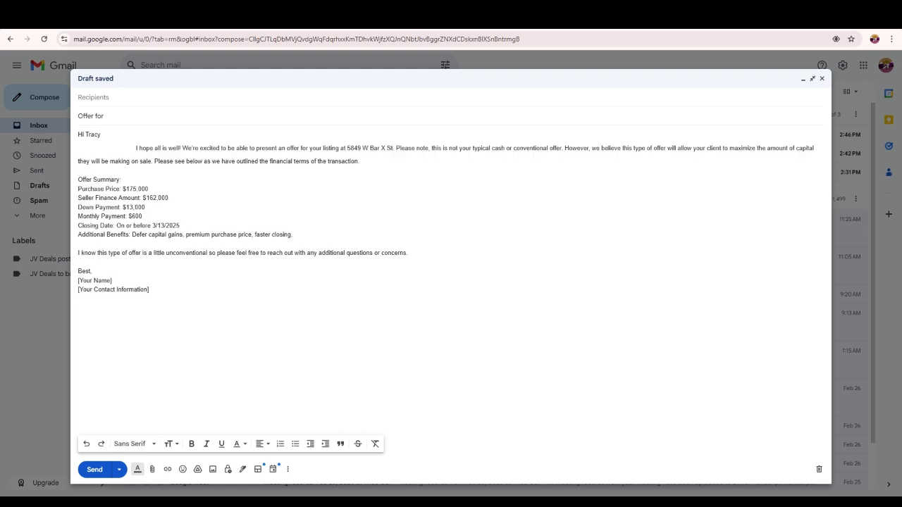
{"action": "key", "text": "BackSpace"}
{"action": "key", "text": "BackSpace"}
{"action": "key", "text": "BackSpace"}
{"action": "key", "text": "BackSpace"}
{"action": "key", "text": "BackSpace"}
{"action": "key", "text": "BackSpace"}
{"action": "key", "text": "BackSpace"}
{"action": "key", "text": "BackSpace"}
{"action": "key", "text": "BackSpace"}
{"action": "key", "text": "BackSpace"}
{"action": "key", "text": "BackSpace"}
{"action": "key", "text": "BackSpace"}
{"action": "key", "text": "BackSpace"}
{"action": "key", "text": "BackSpace"}
{"action": "key", "text": "BackSpace"}
{"action": "key", "text": "BackSpace"}
{"action": "key", "text": "BackSpace"}
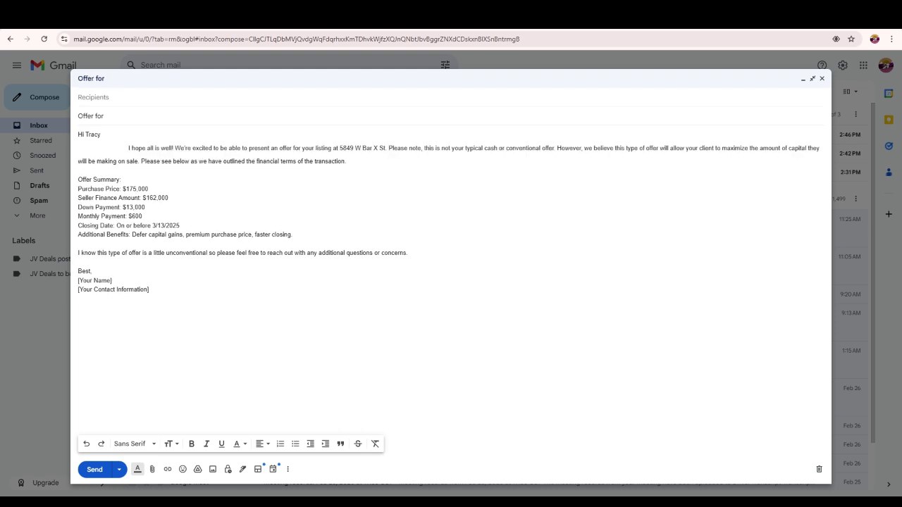
{"action": "key", "text": "BackSpace"}
{"action": "key", "text": "BackSpace"}
{"action": "key", "text": "BackSpace"}
{"action": "key", "text": "BackSpace"}
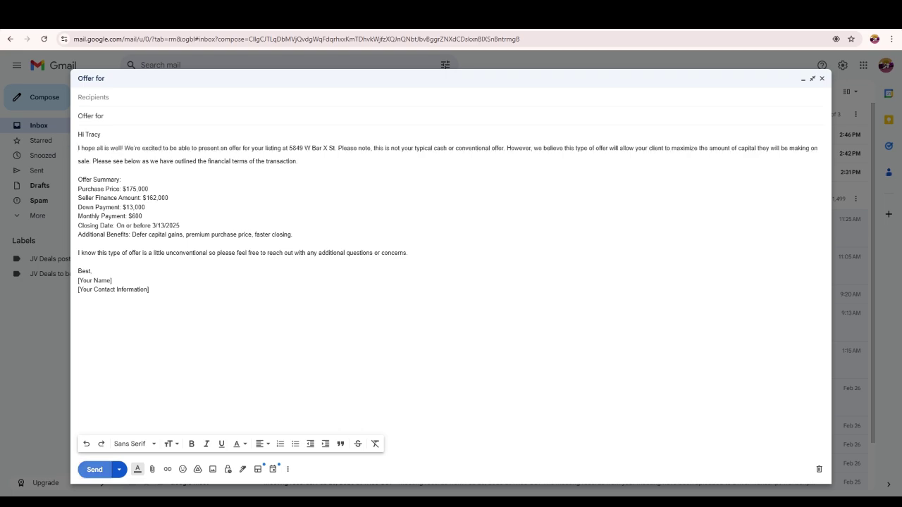
{"action": "left_click", "coordinate": [95, 469]}
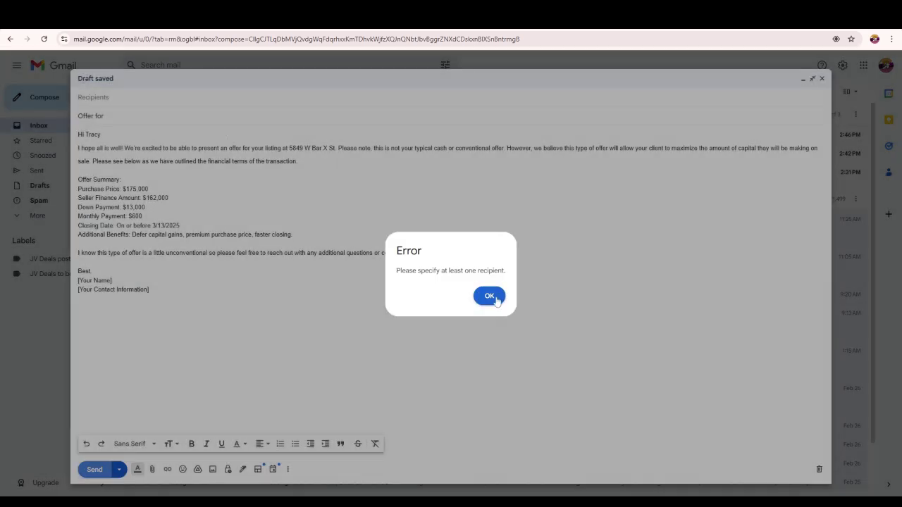
{"action": "left_click", "coordinate": [489, 296]}
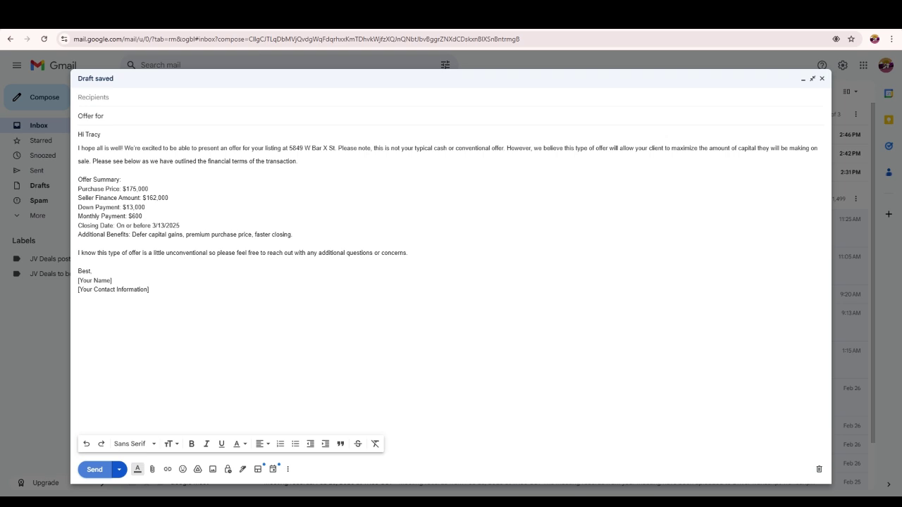
{"action": "key", "text": "ctrl+Tab"}
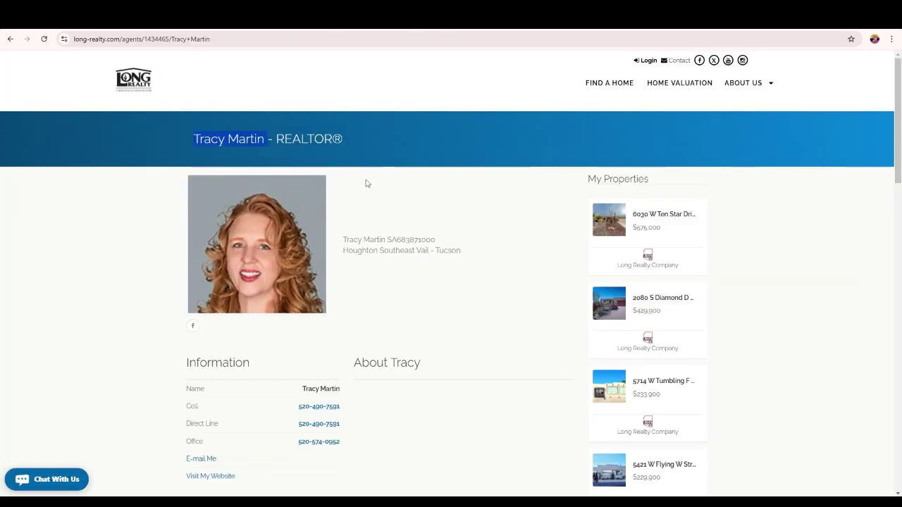
- Check the agent's message form and select their cell phone number on the Long Realty profile
{"action": "scroll", "coordinate": [413, 298], "scroll_direction": "down", "scroll_amount": 2}
{"action": "left_click", "coordinate": [201, 318]}
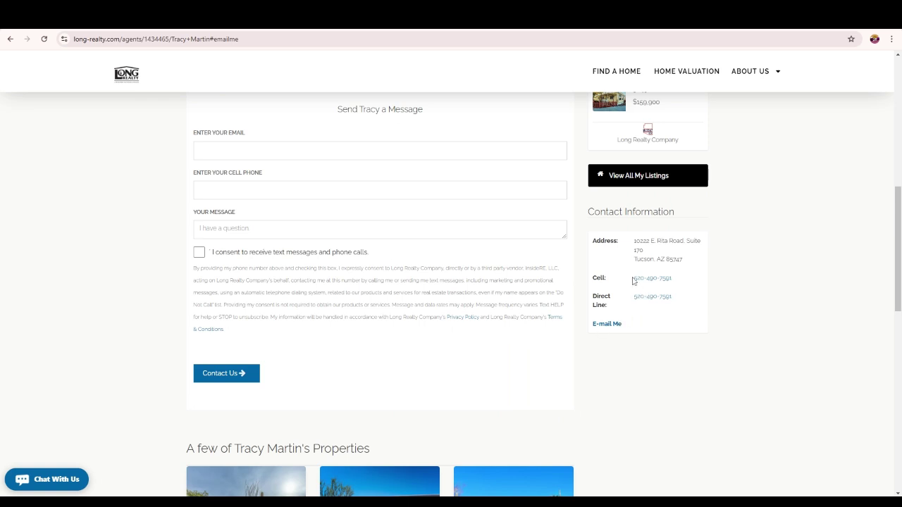
{"action": "left_click_drag", "start_coordinate": [632, 281], "coordinate": [676, 282]}
{"action": "scroll", "coordinate": [673, 285], "scroll_direction": "up", "scroll_amount": 7}
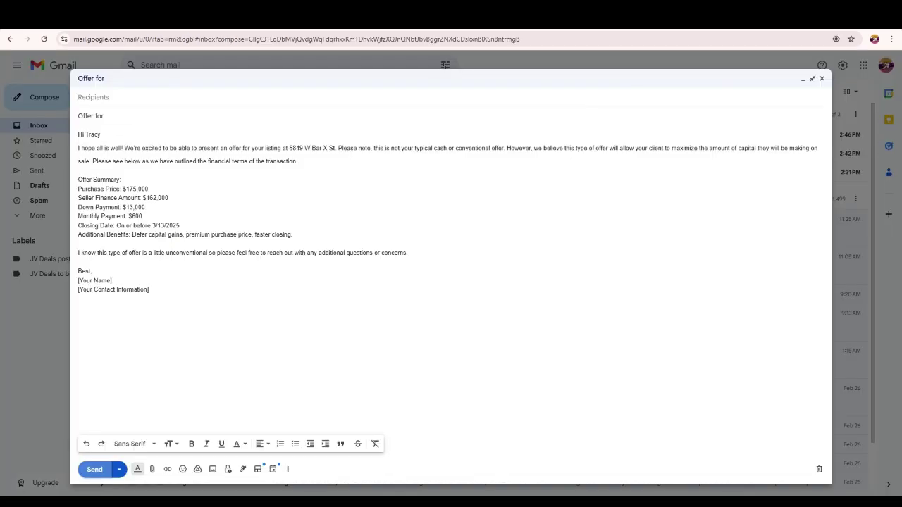
- Address the offer draft to the listing agent's e-mail address
{"action": "left_click", "coordinate": [88, 98]}
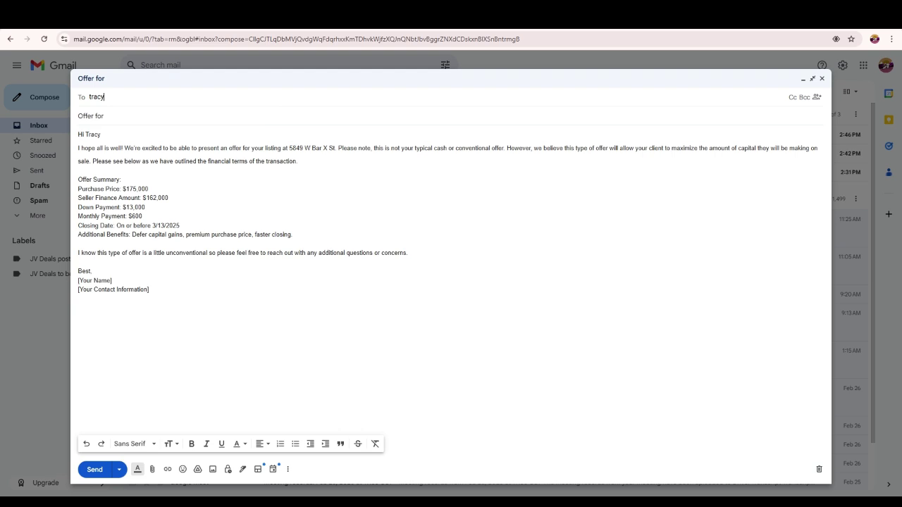
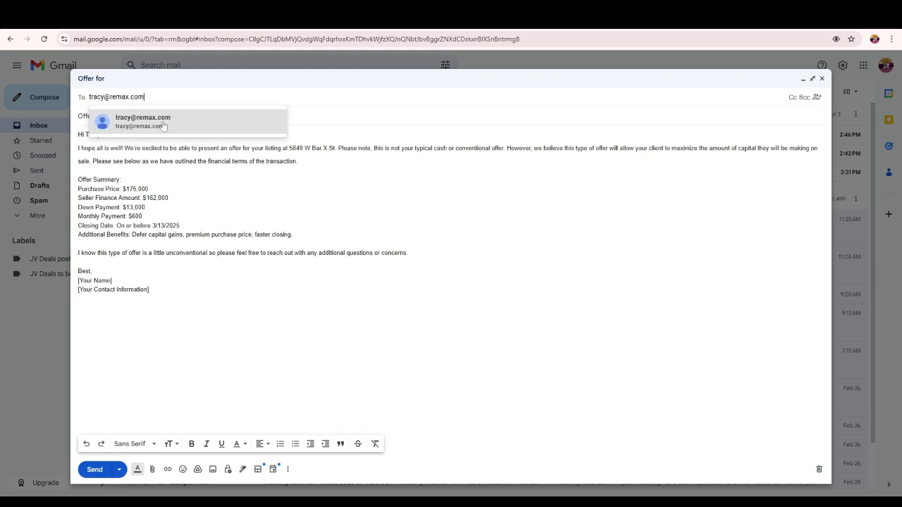
{"action": "key", "text": "Return"}
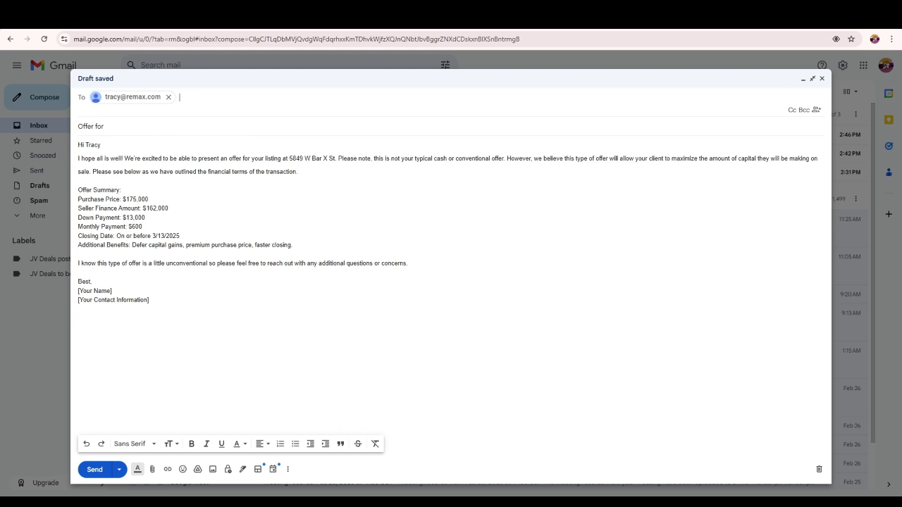
{"action": "left_click_drag", "start_coordinate": [297, 161], "coordinate": [336, 148]}
{"action": "key", "text": "ctrl+c"}
{"action": "left_click", "coordinate": [308, 148]}
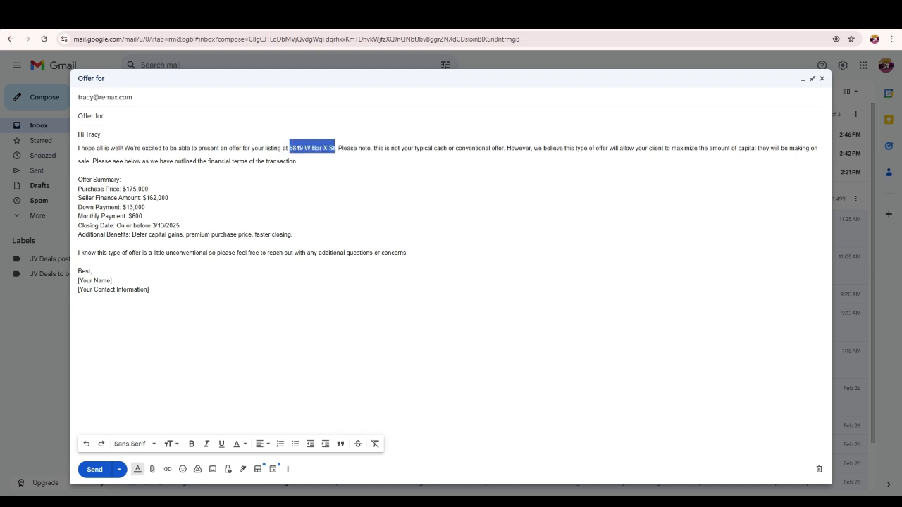
{"action": "left_click", "coordinate": [132, 120]}
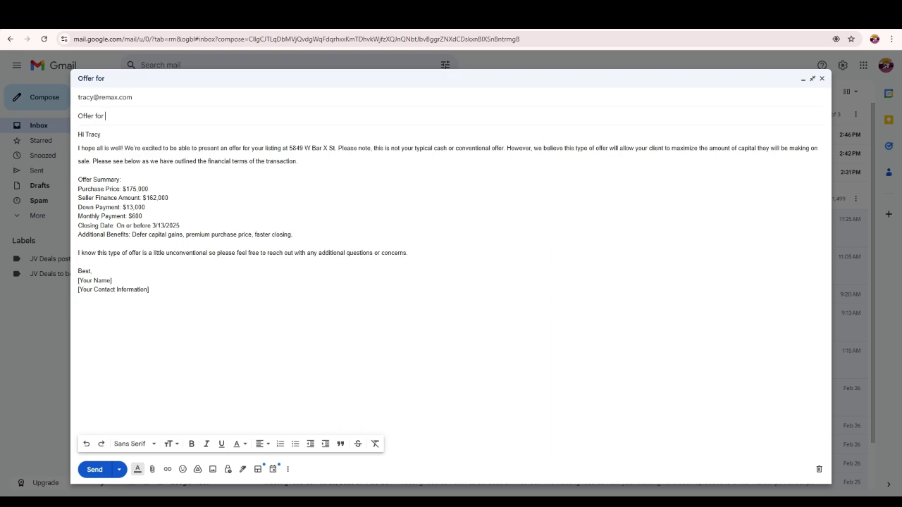
{"action": "key", "text": "ctrl+v"}
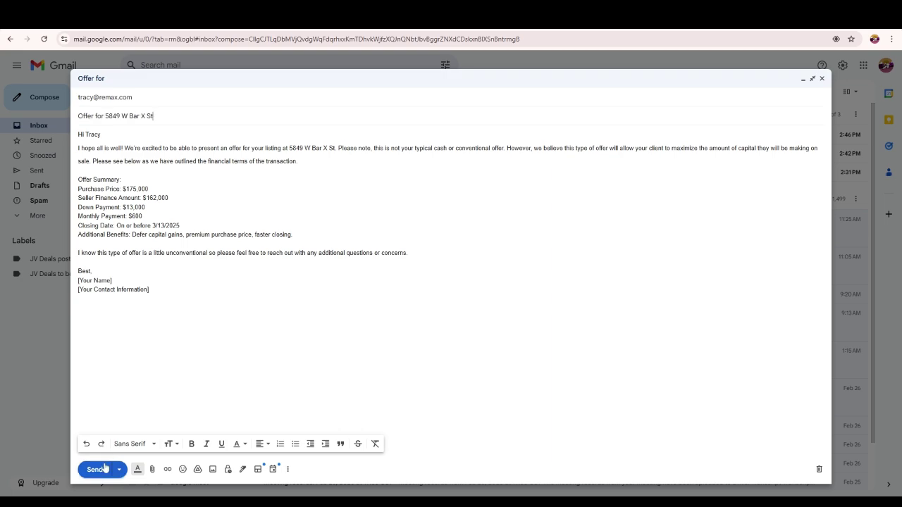
{"action": "left_click", "coordinate": [107, 466]}
{"action": "key", "text": "ctrl+t"}
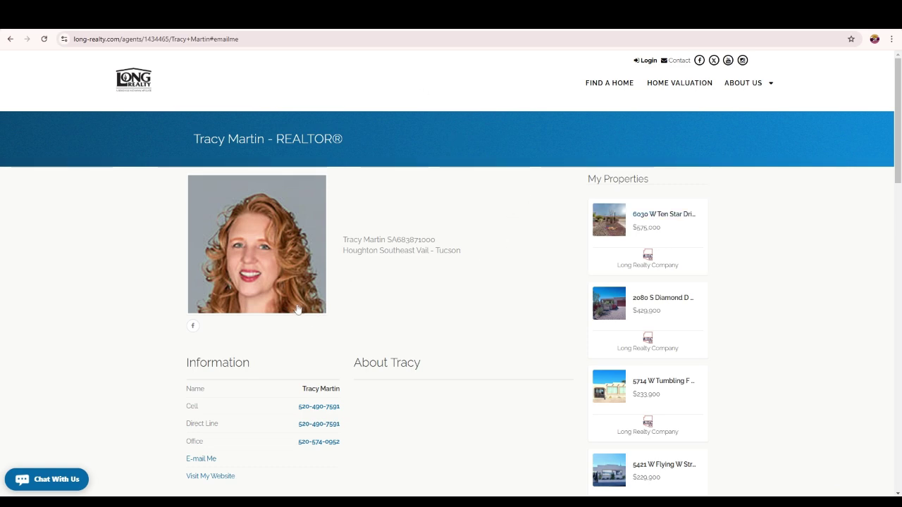
- Look over the agent page and Deal Sniper, then go back to Redfin's Tucson results (350 of 484 homes)
{"action": "scroll", "coordinate": [298, 311], "scroll_direction": "down", "scroll_amount": 2}
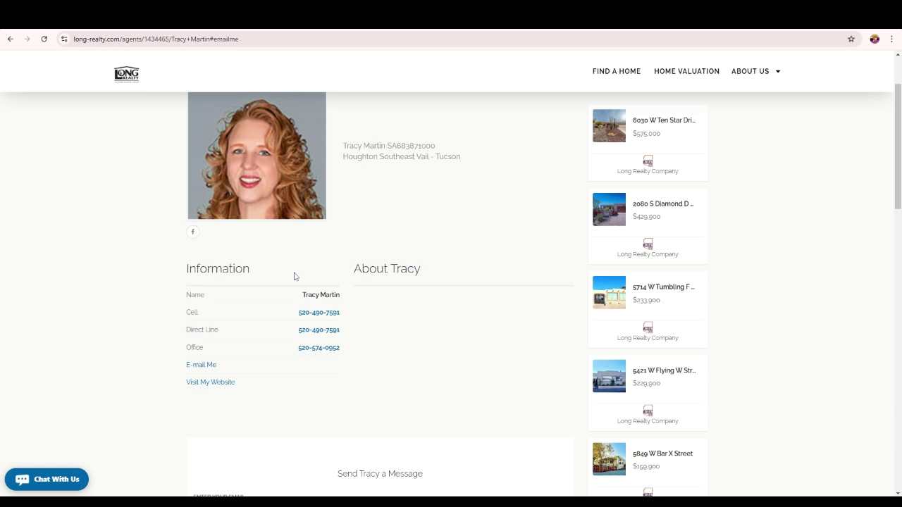
{"action": "key", "text": "ctrl+Tab"}
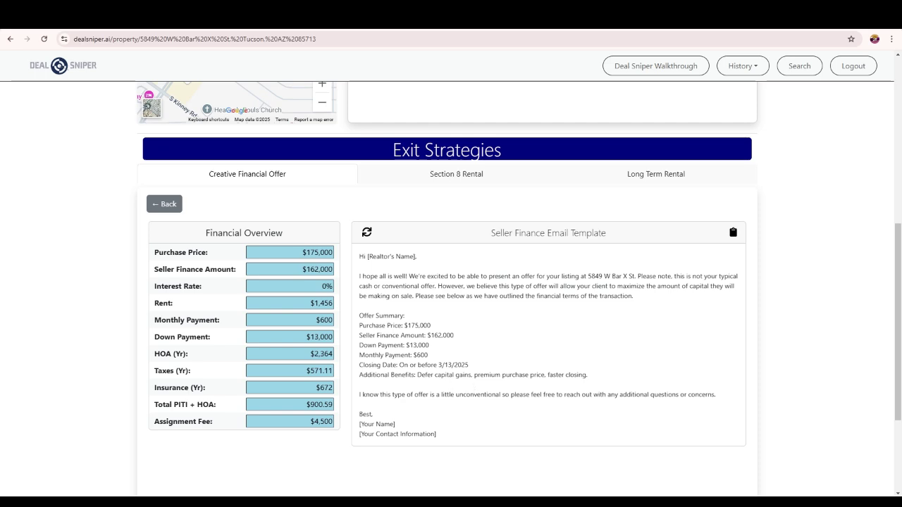
{"action": "key", "text": "ctrl+Tab"}
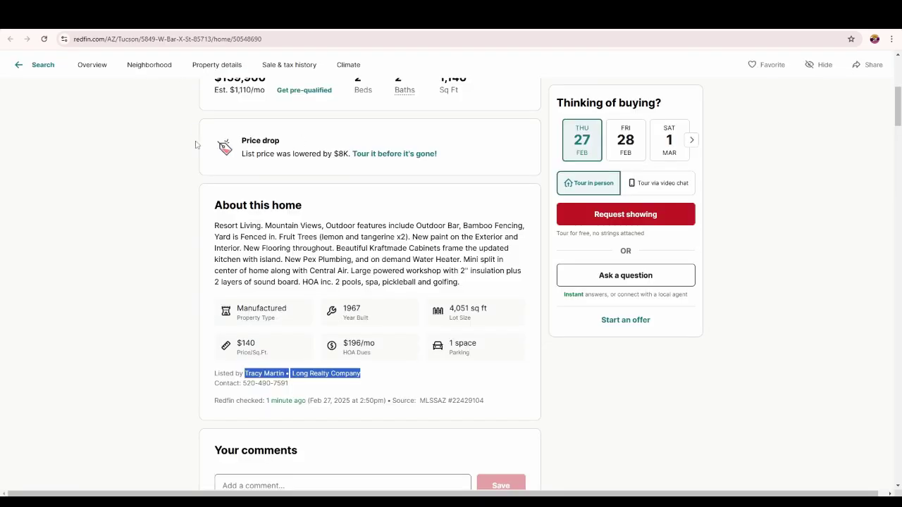
{"action": "key", "text": "alt+Left"}
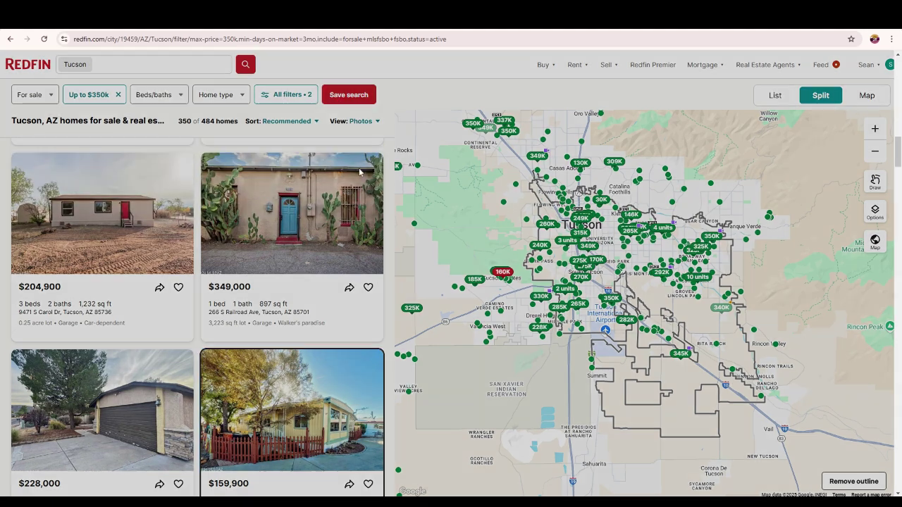
{"action": "left_click", "coordinate": [286, 94]}
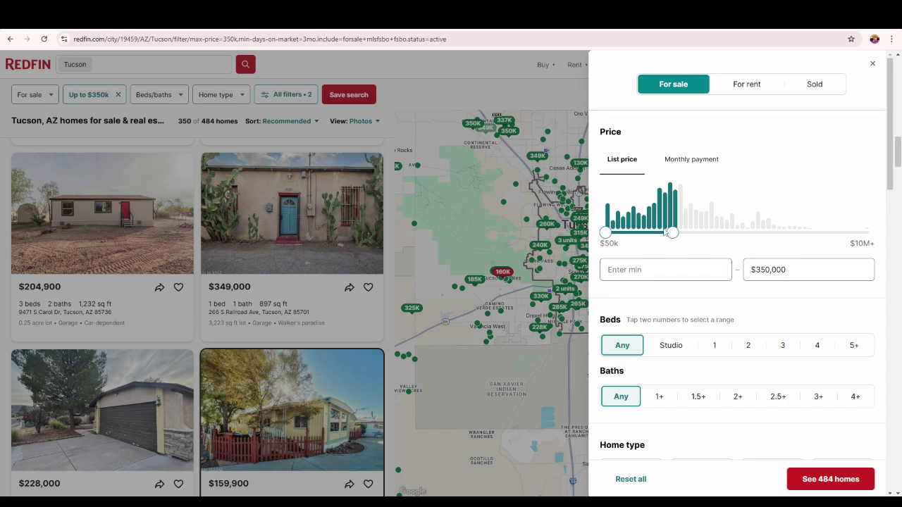
{"action": "scroll", "coordinate": [665, 234], "scroll_direction": "down", "scroll_amount": 2}
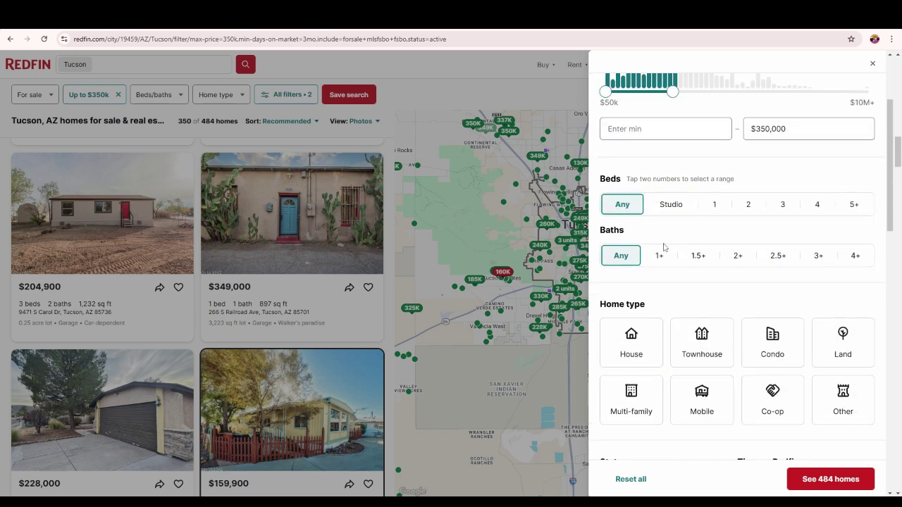
{"action": "scroll", "coordinate": [663, 247], "scroll_direction": "down", "scroll_amount": 4}
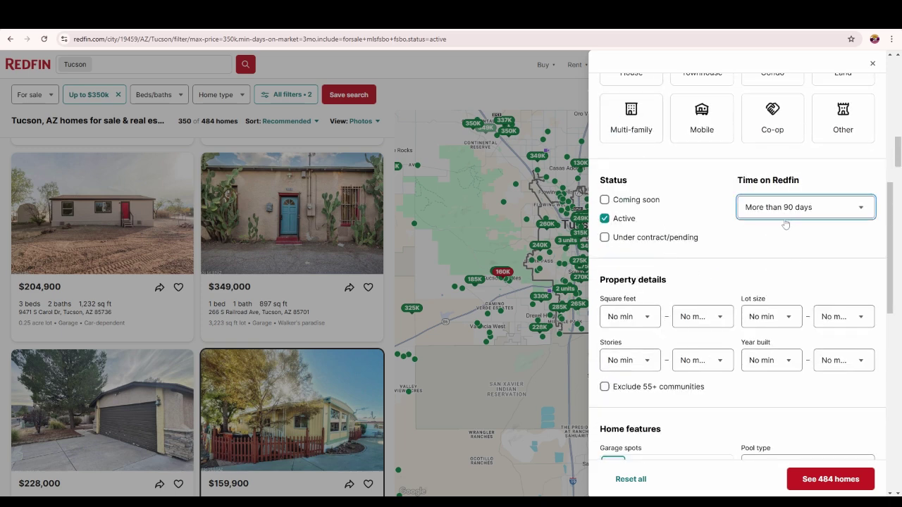
{"action": "left_click", "coordinate": [460, 237]}
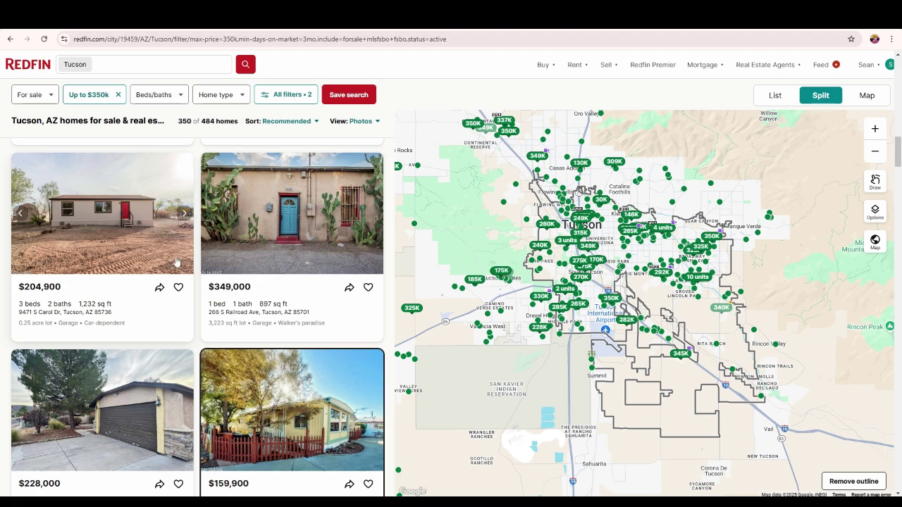
{"action": "left_click", "coordinate": [326, 263]}
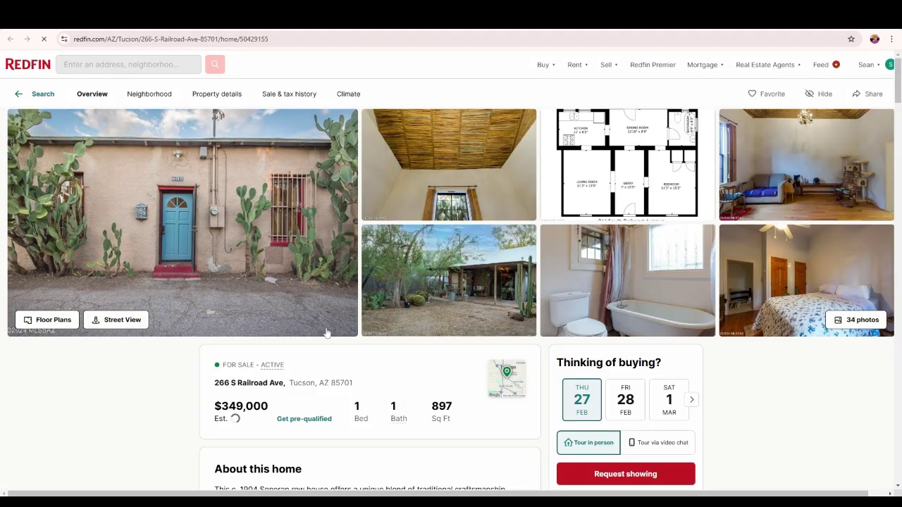
- Select the 'Listed by … Long Realty Company' line in the listing's About this home section
{"action": "scroll", "coordinate": [326, 331], "scroll_direction": "down", "scroll_amount": 3}
{"action": "scroll", "coordinate": [327, 331], "scroll_direction": "down", "scroll_amount": 3}
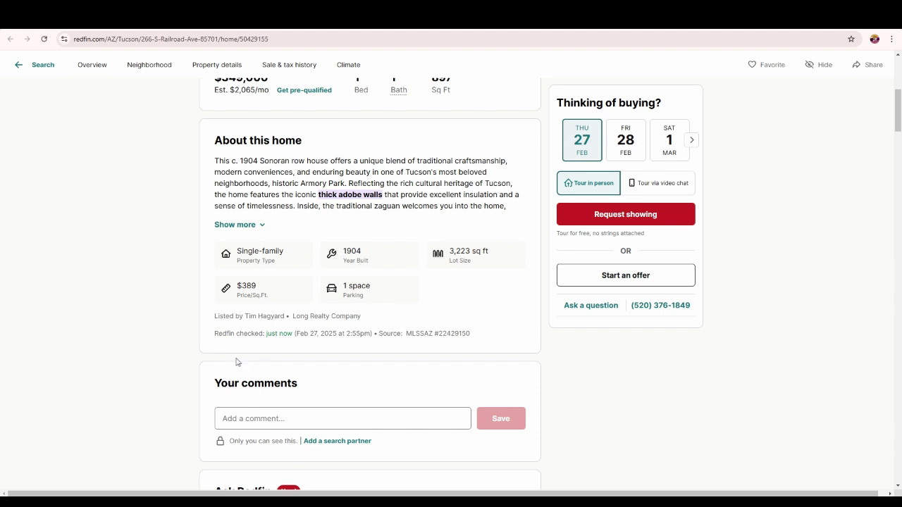
{"action": "left_click_drag", "start_coordinate": [215, 315], "coordinate": [361, 316]}
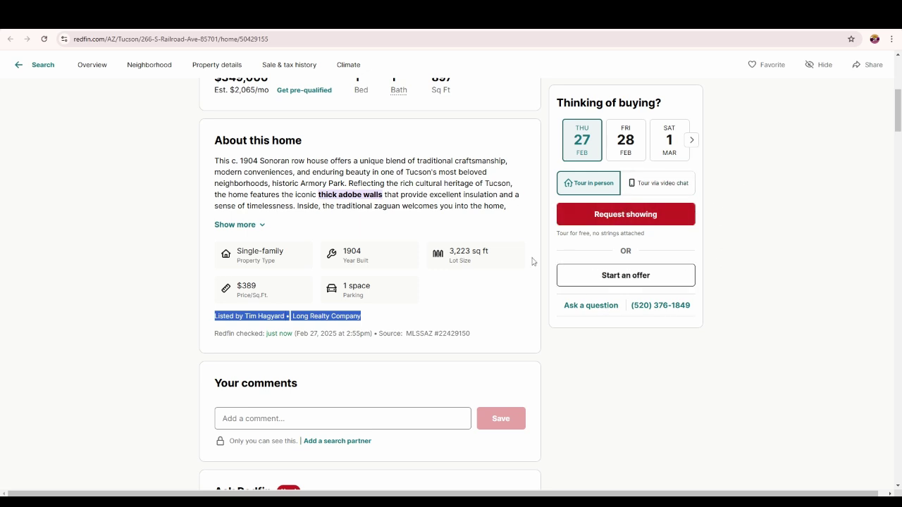
{"action": "scroll", "coordinate": [709, 222], "scroll_direction": "up", "scroll_amount": 2}
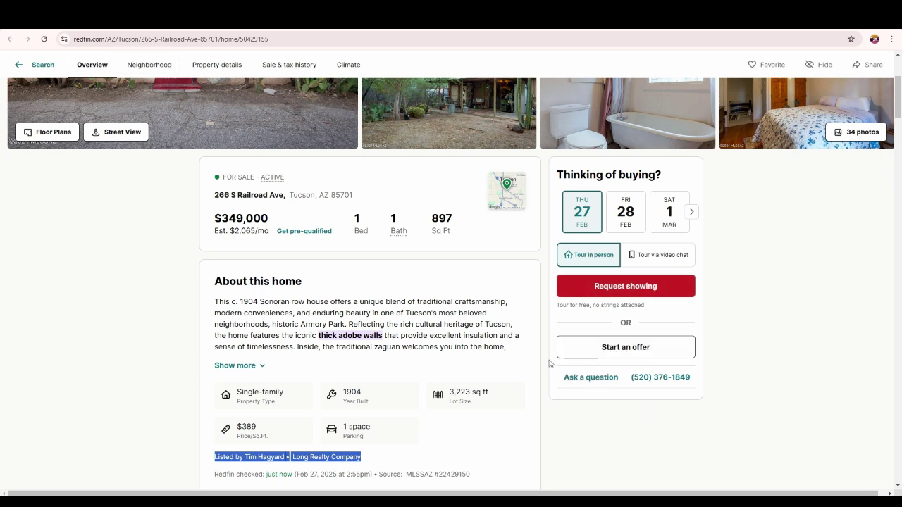
{"action": "scroll", "coordinate": [550, 363], "scroll_direction": "down", "scroll_amount": 2}
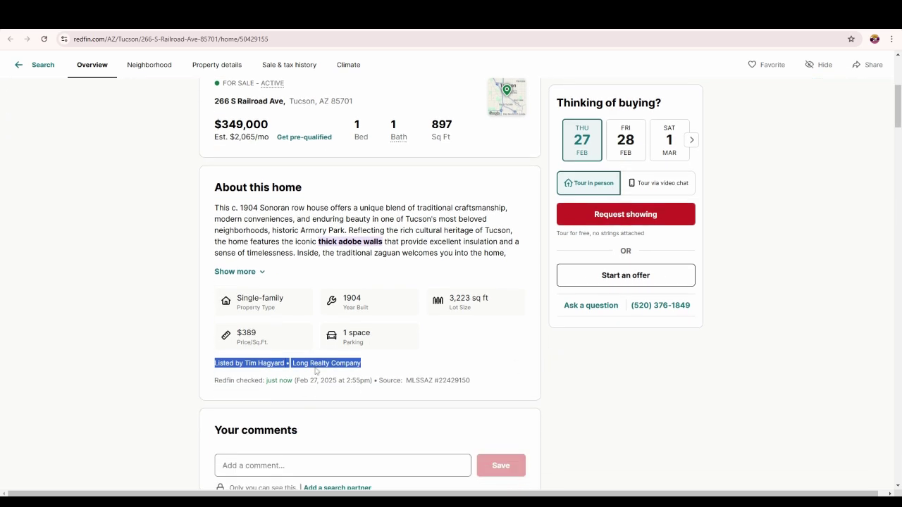